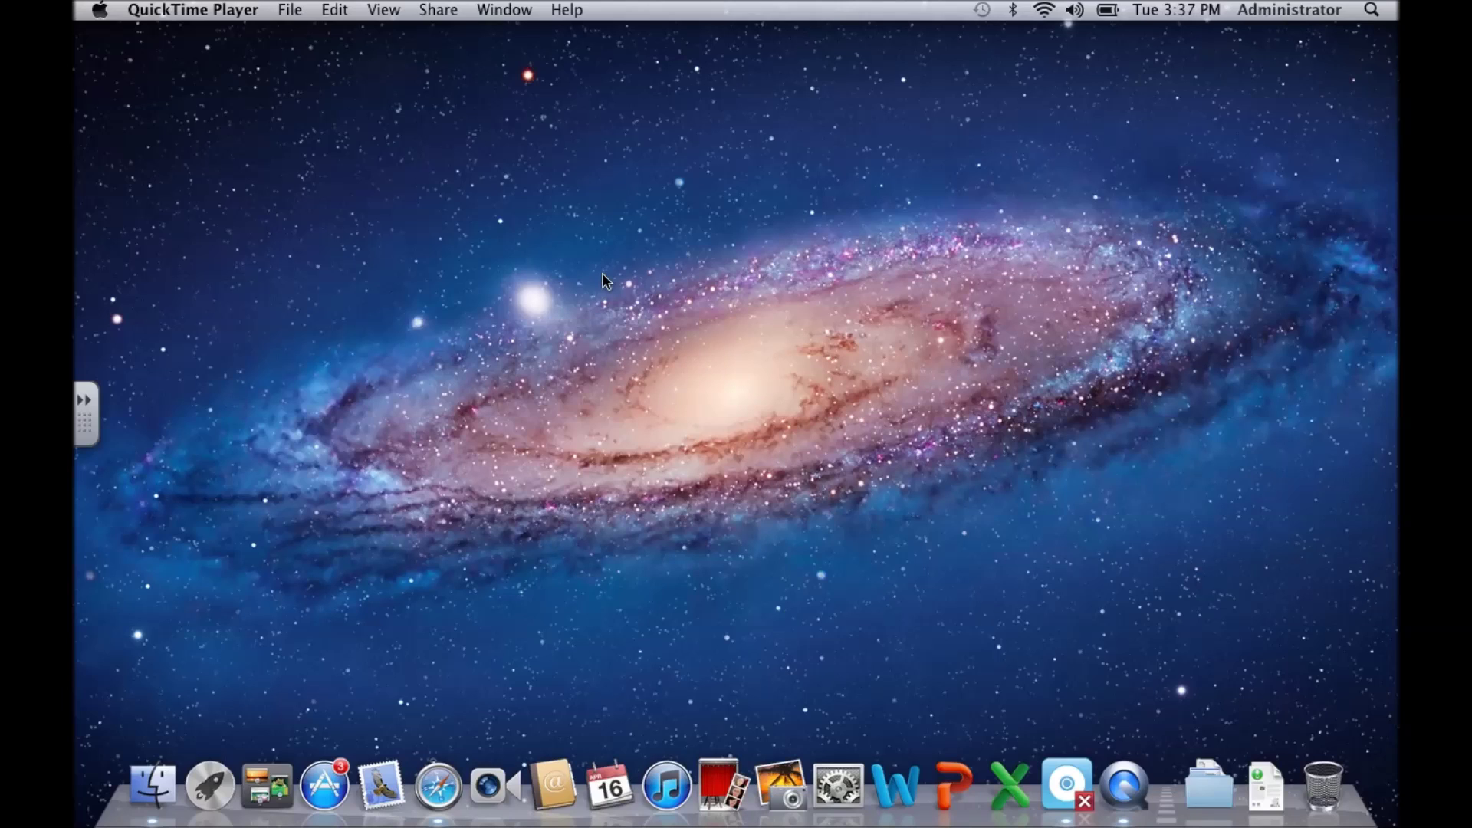
Step: Bring Finder to the front over QuickTime Player by selecting the empty desktop
click(561, 179)
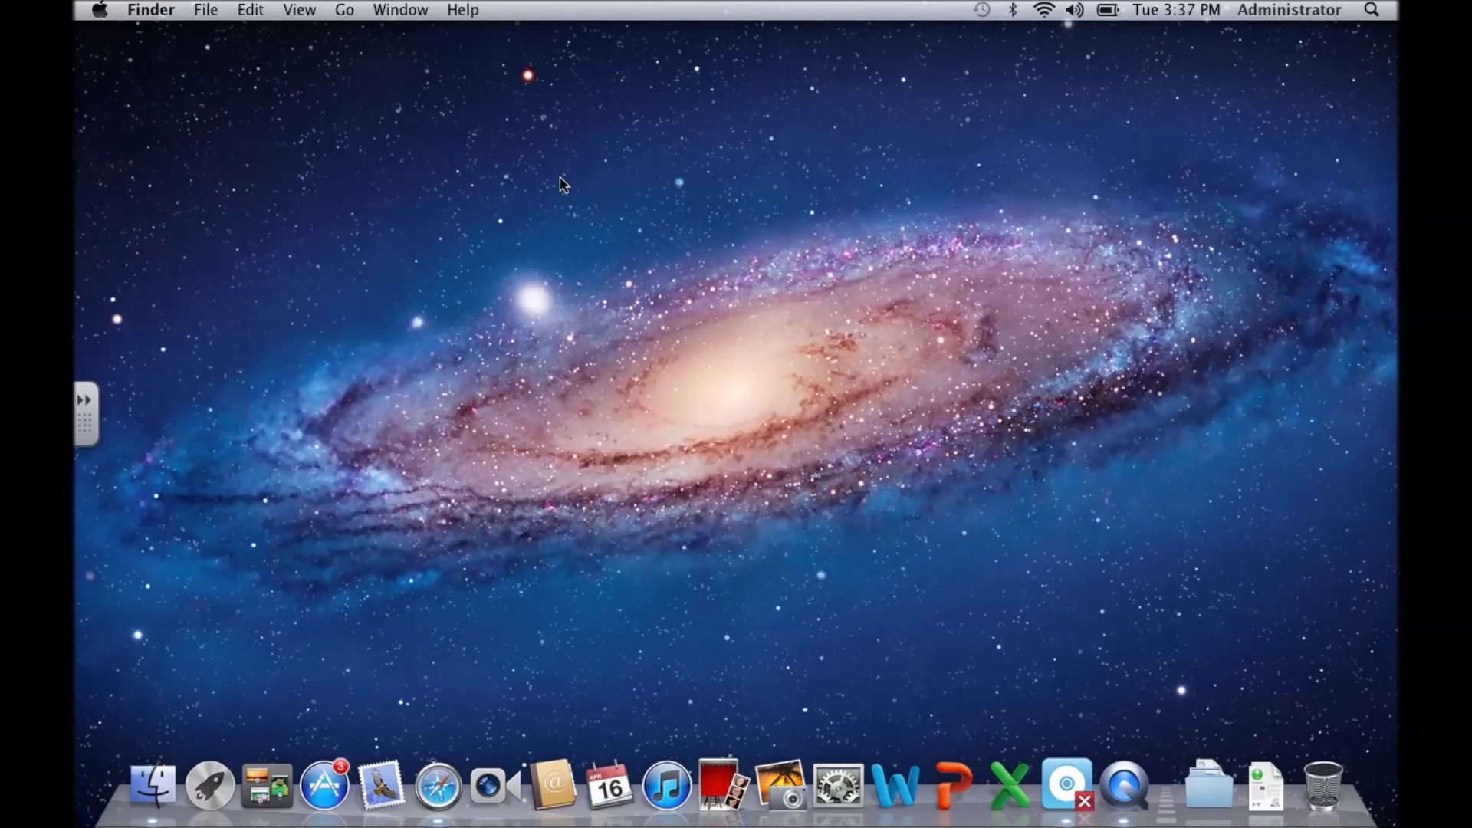
Step: Open Go > Connect to Server and verify the afp://10.1.1.9 server address
click(339, 6)
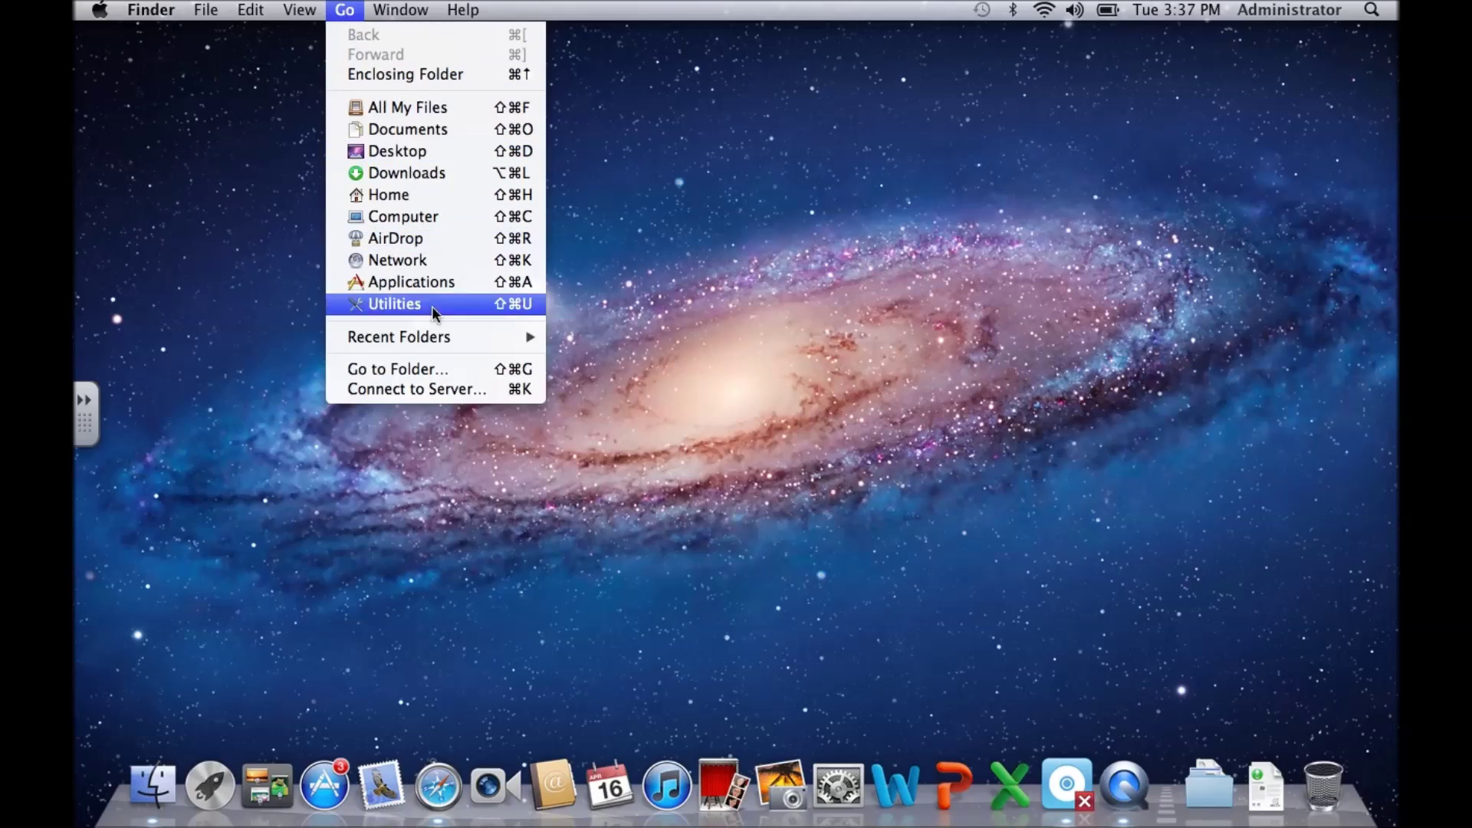
click(424, 389)
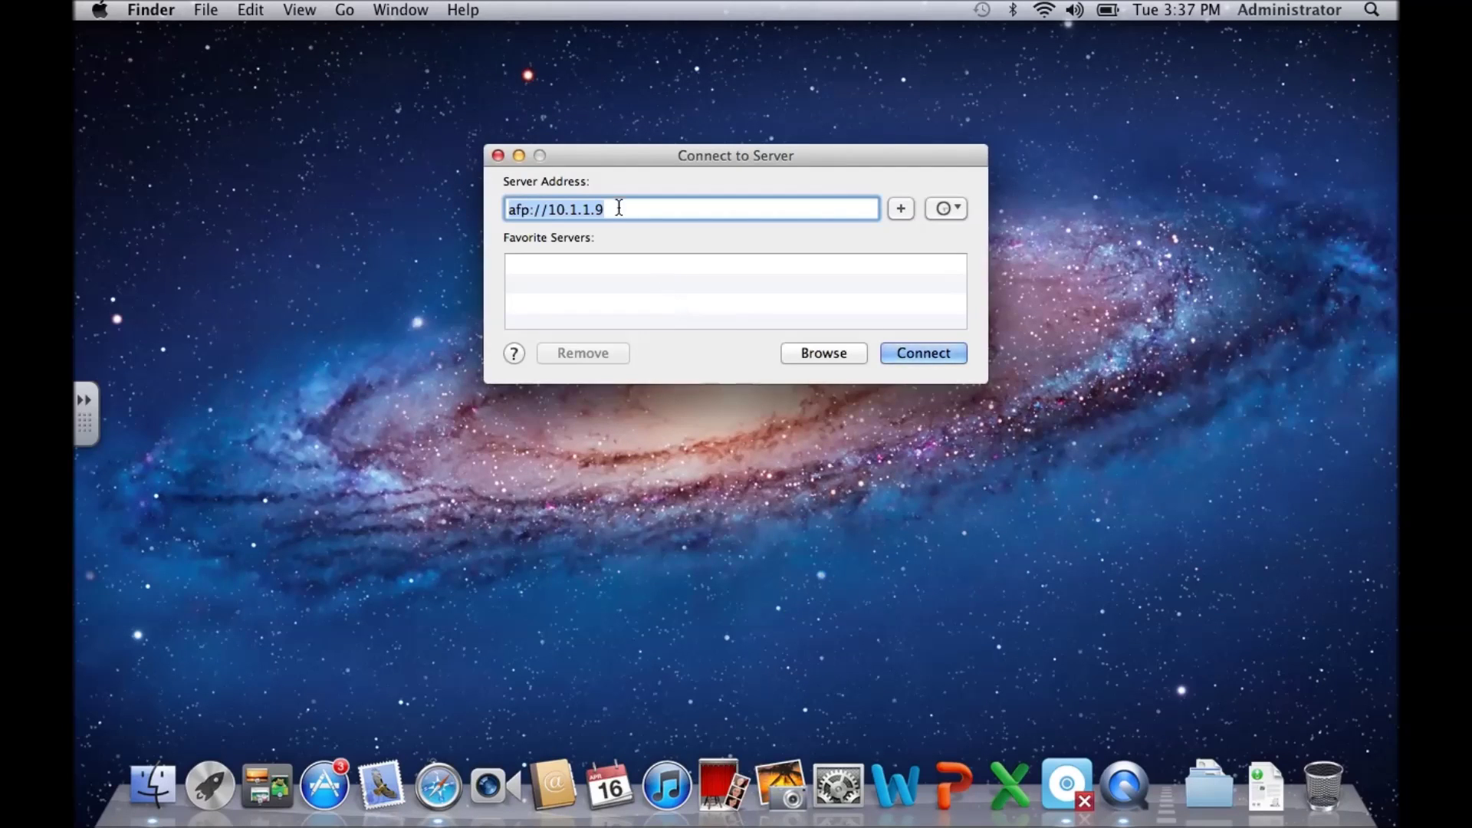
drag(648, 209, 547, 211)
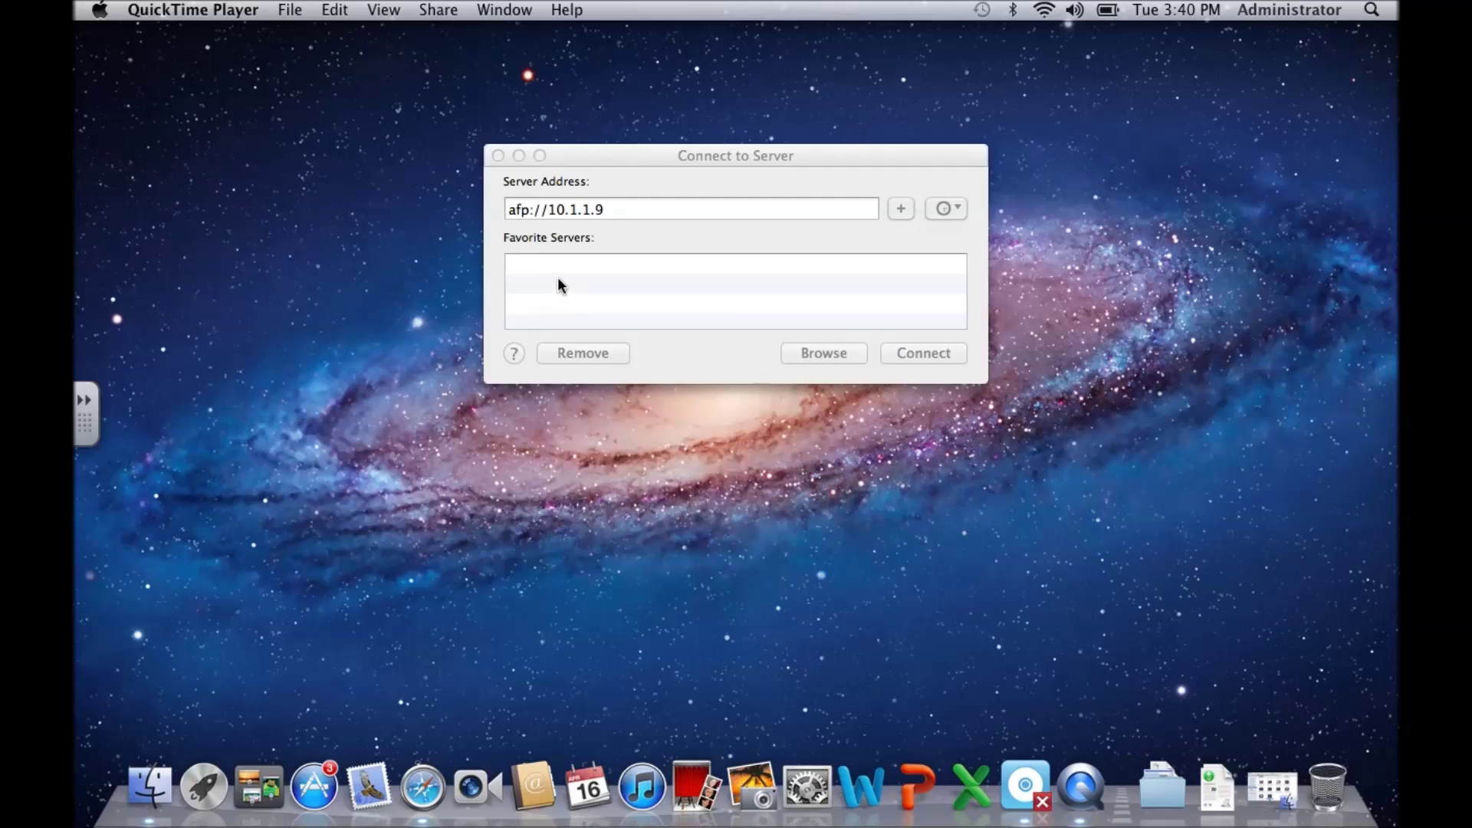
click(615, 209)
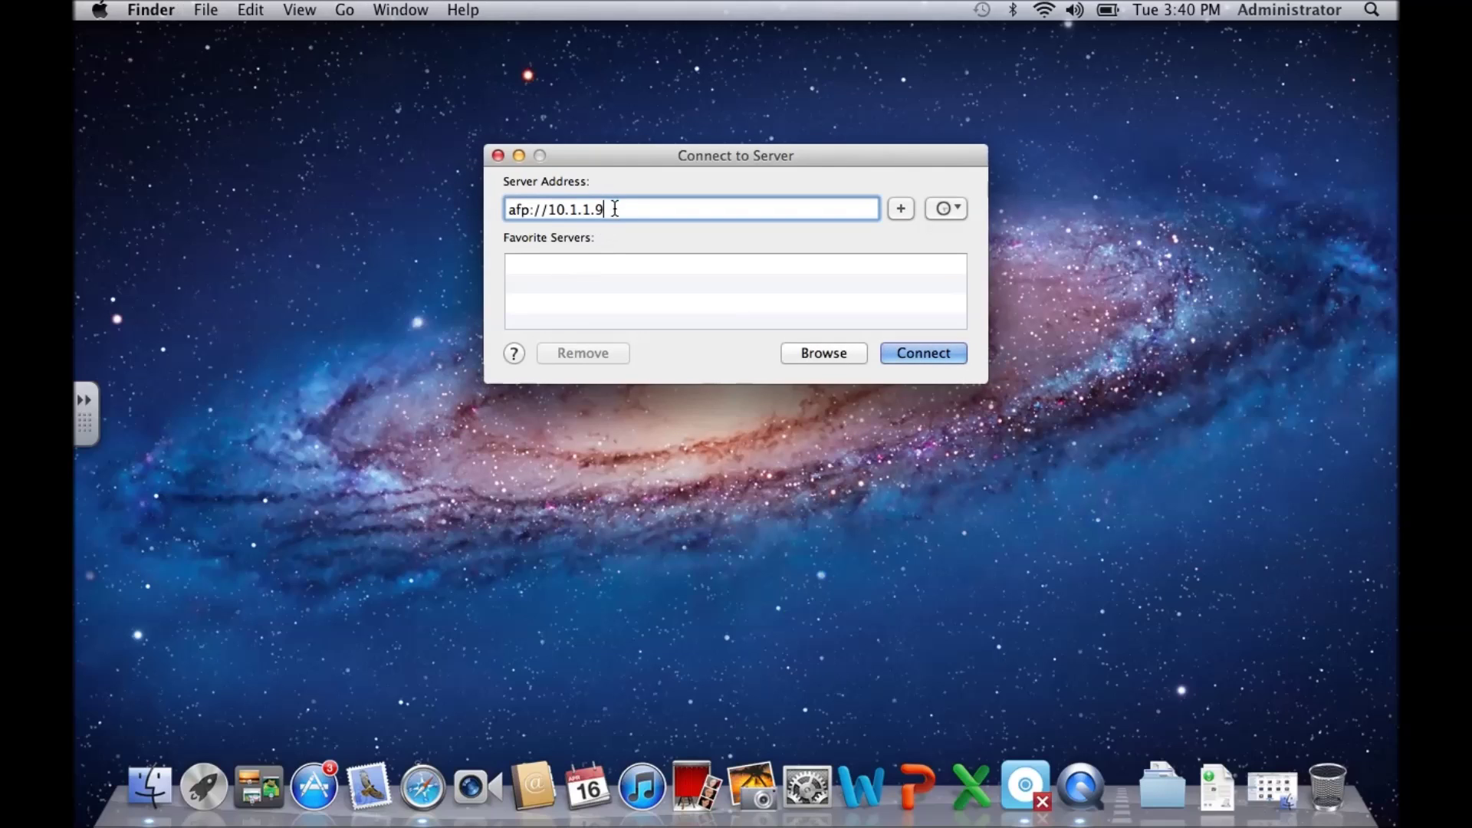
drag(614, 209, 552, 210)
click(618, 209)
Step: Connect to afp://10.1.1.9 as a registered user, entering the account name and password
click(925, 353)
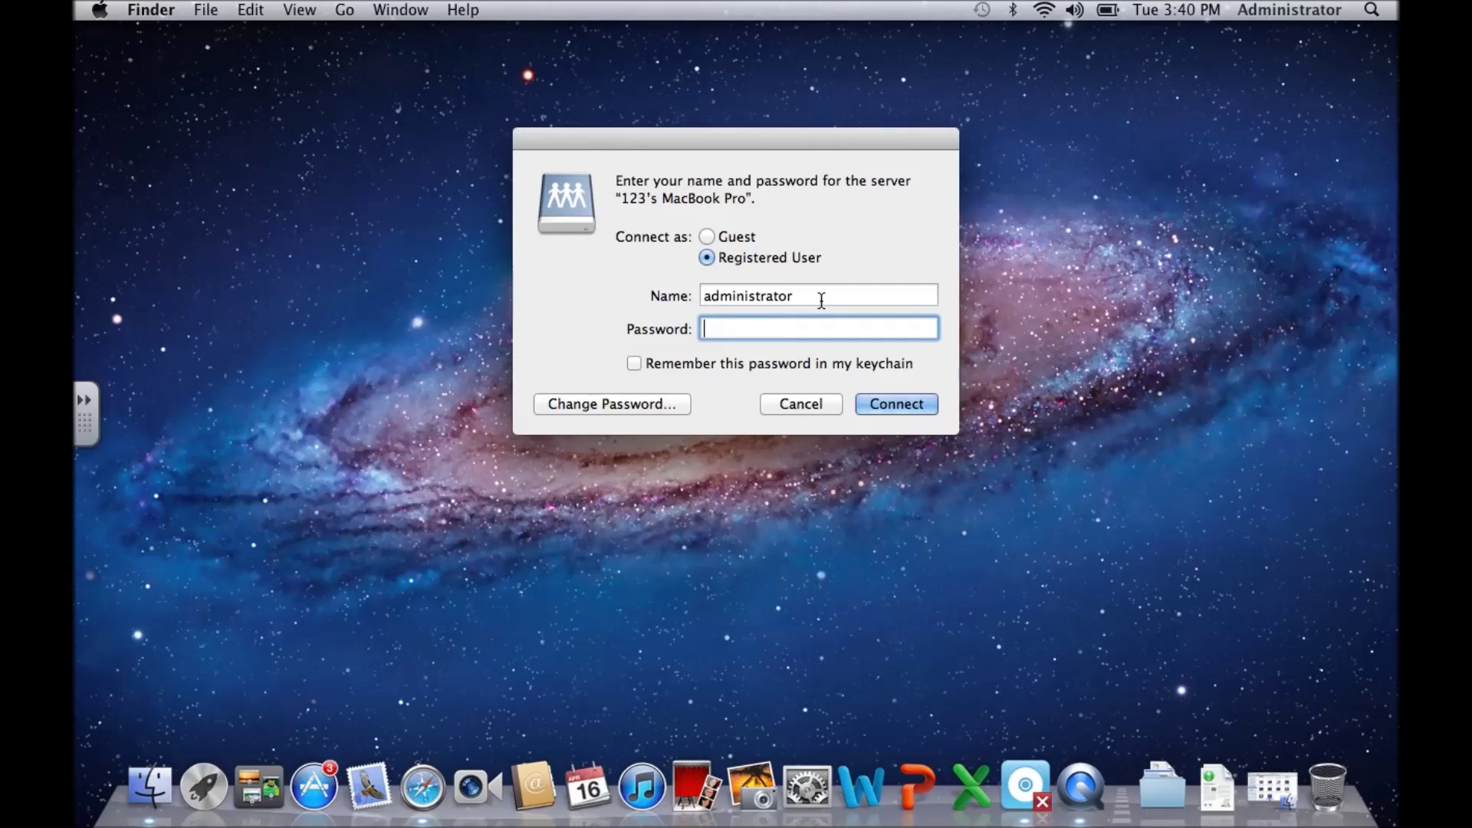
key(shift+Tab)
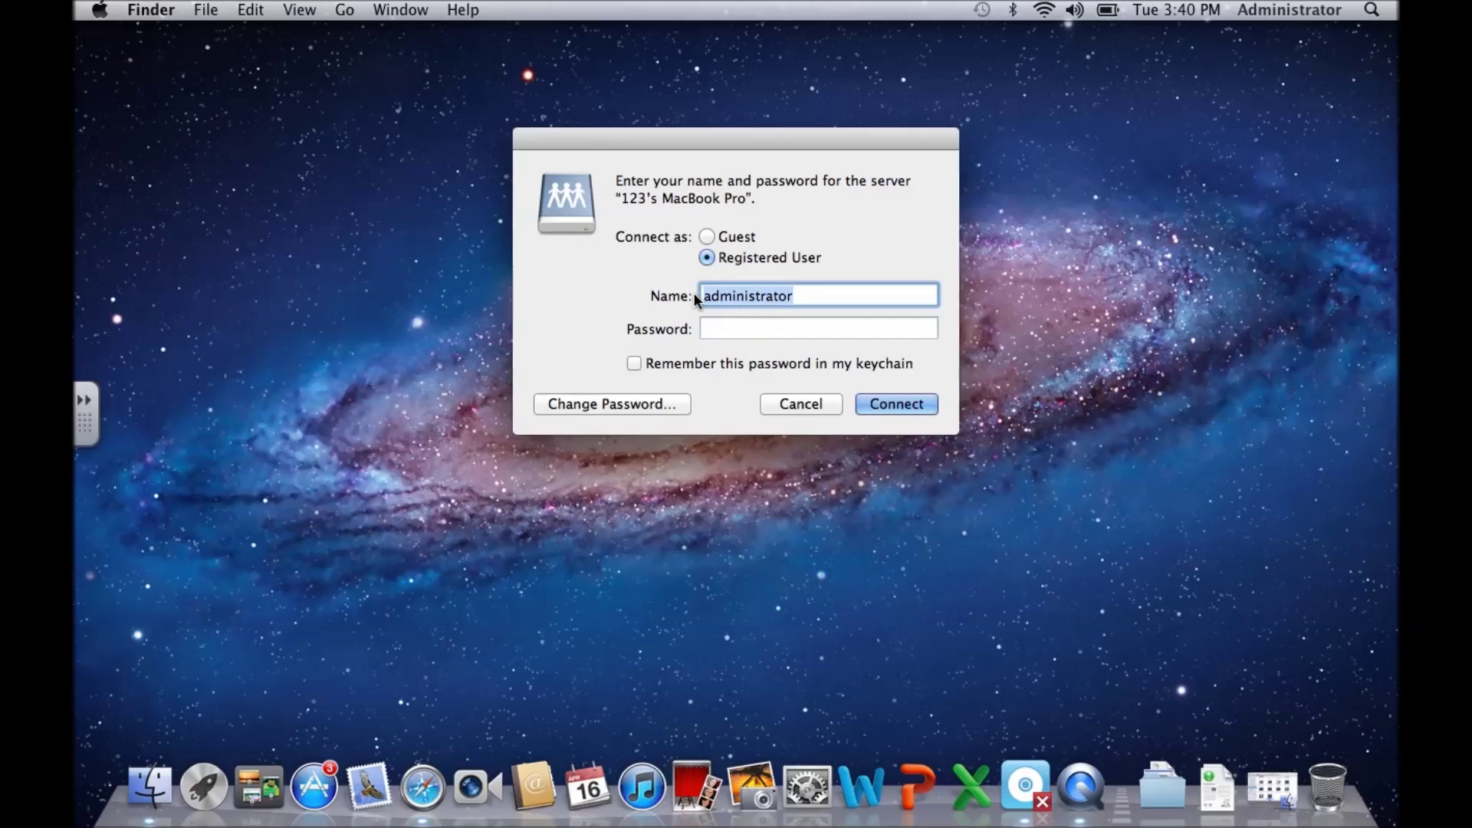
text(123`)
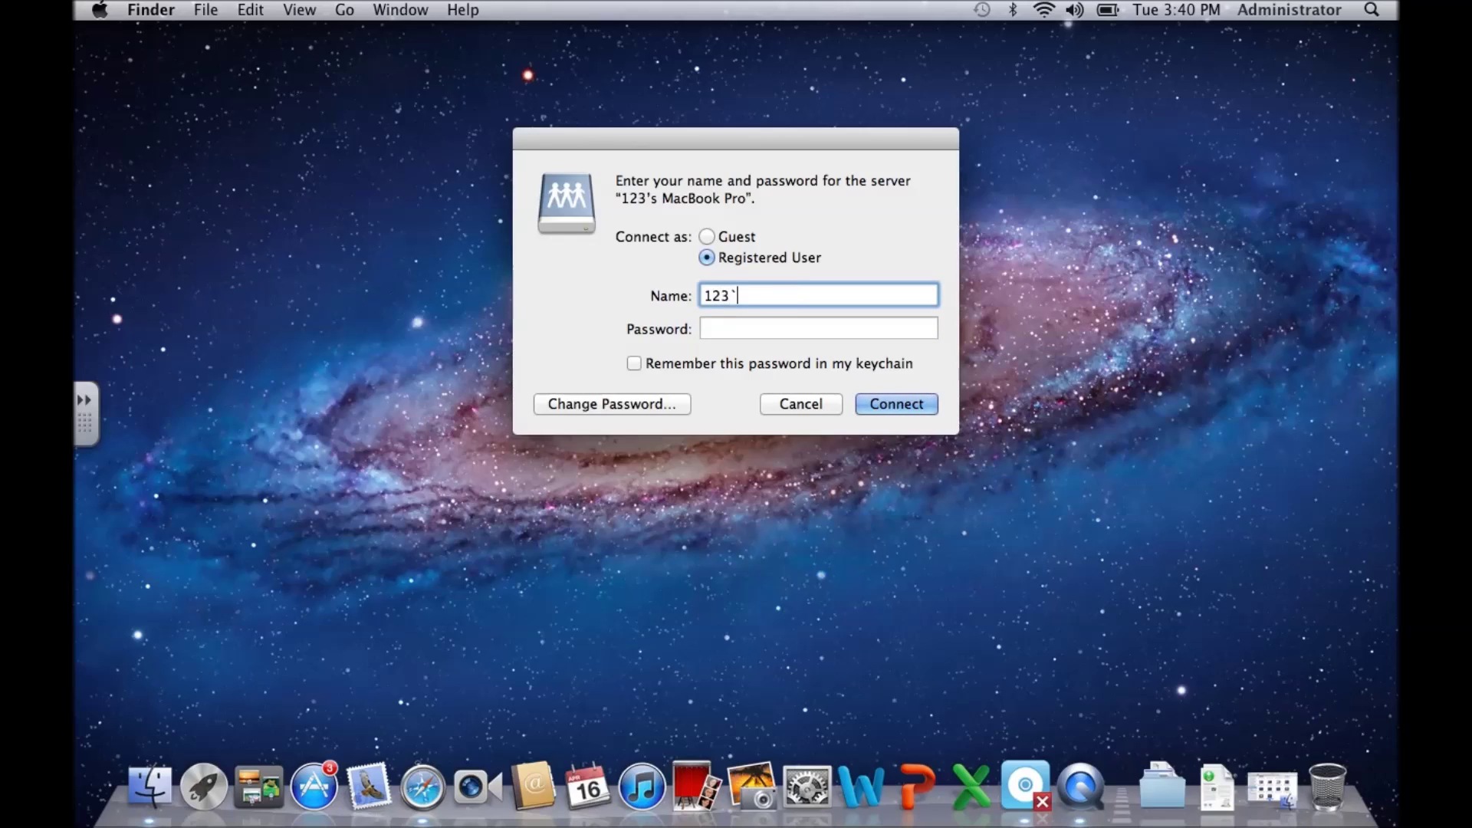
key(BackSpace)
key(Tab)
text(123)
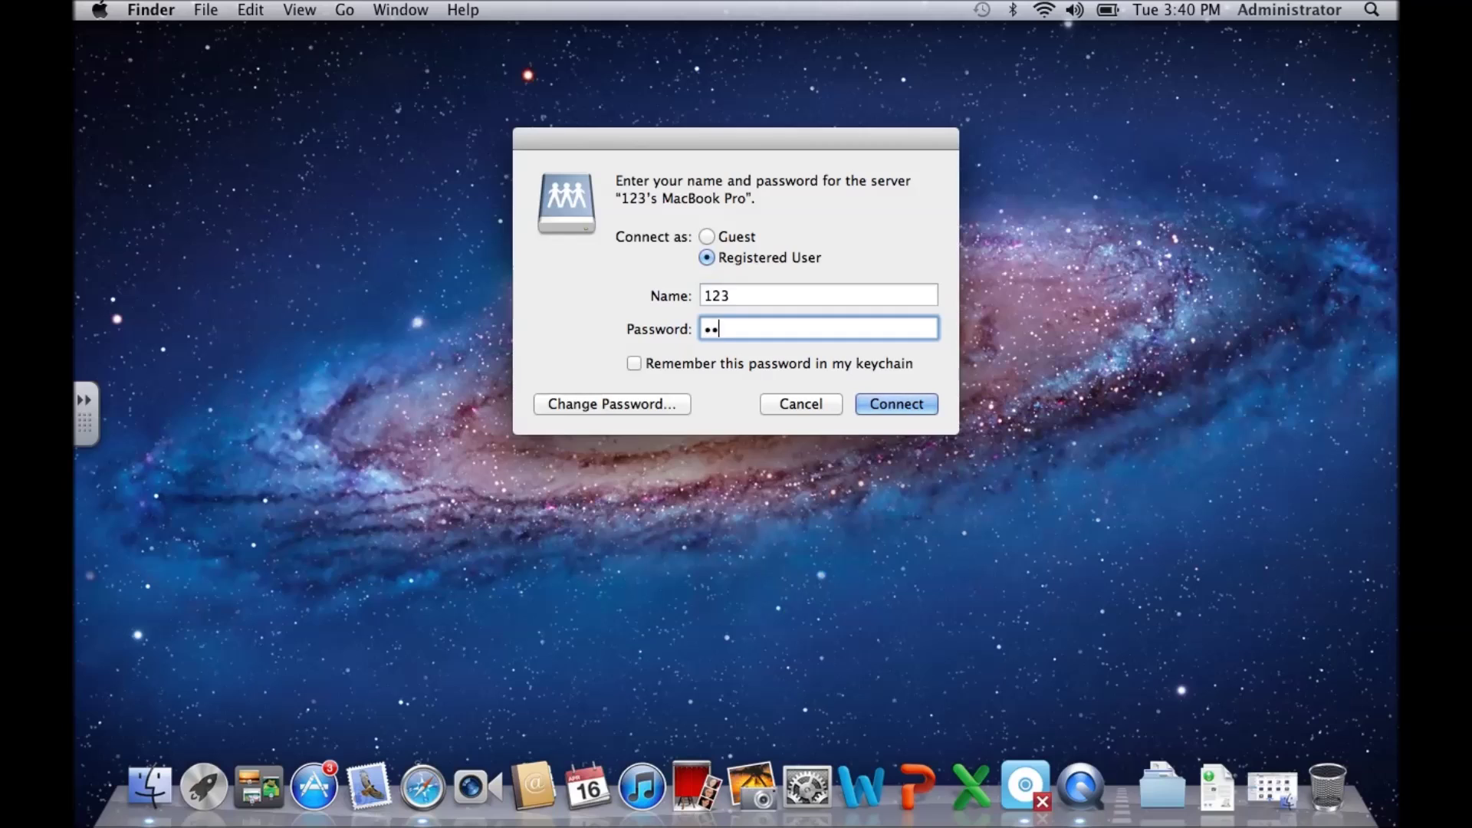
key(Return)
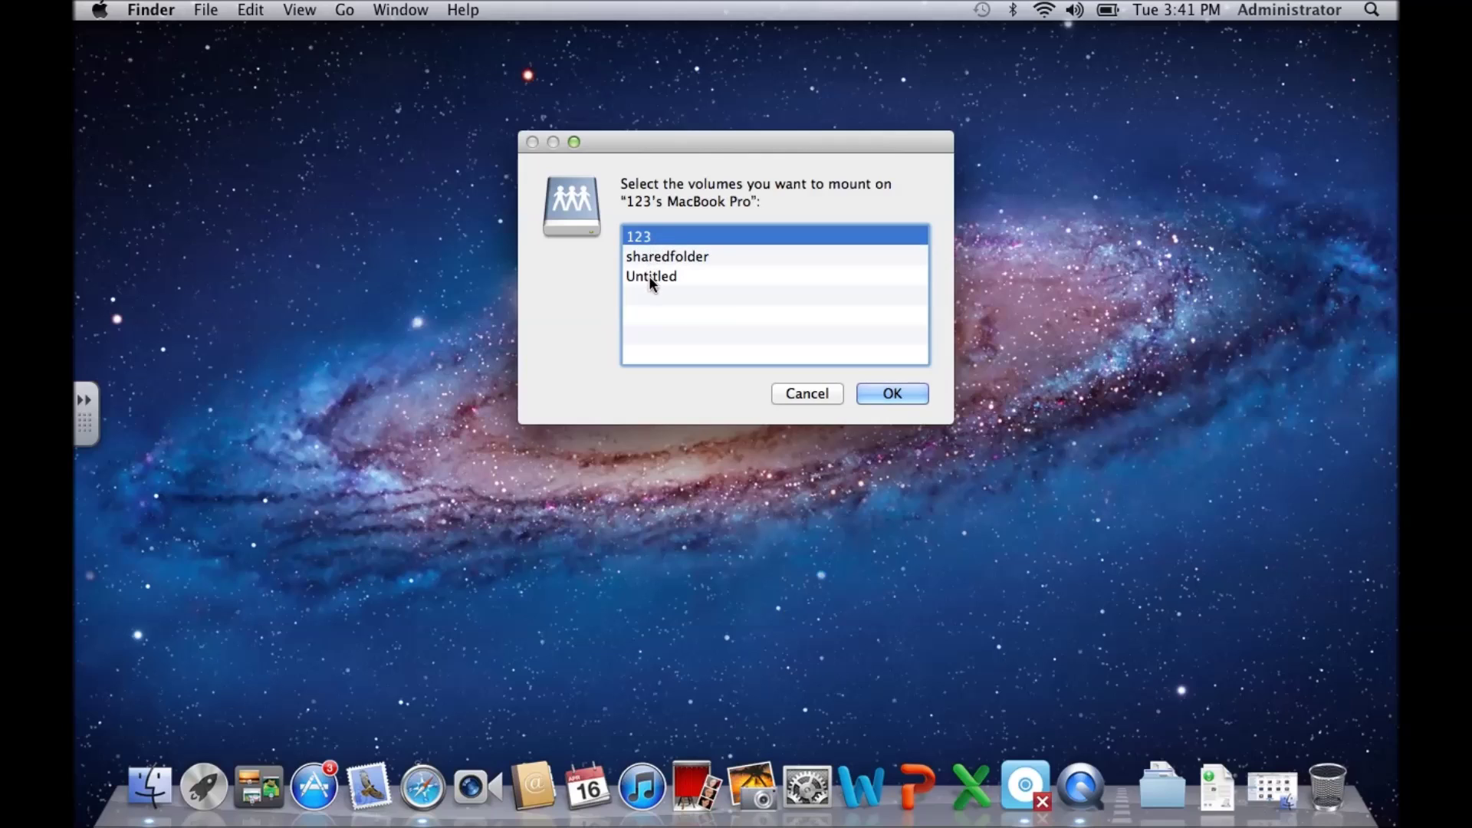
Step: Mount the Untitled volume, then close its window and return to the desktop
double_click(664, 278)
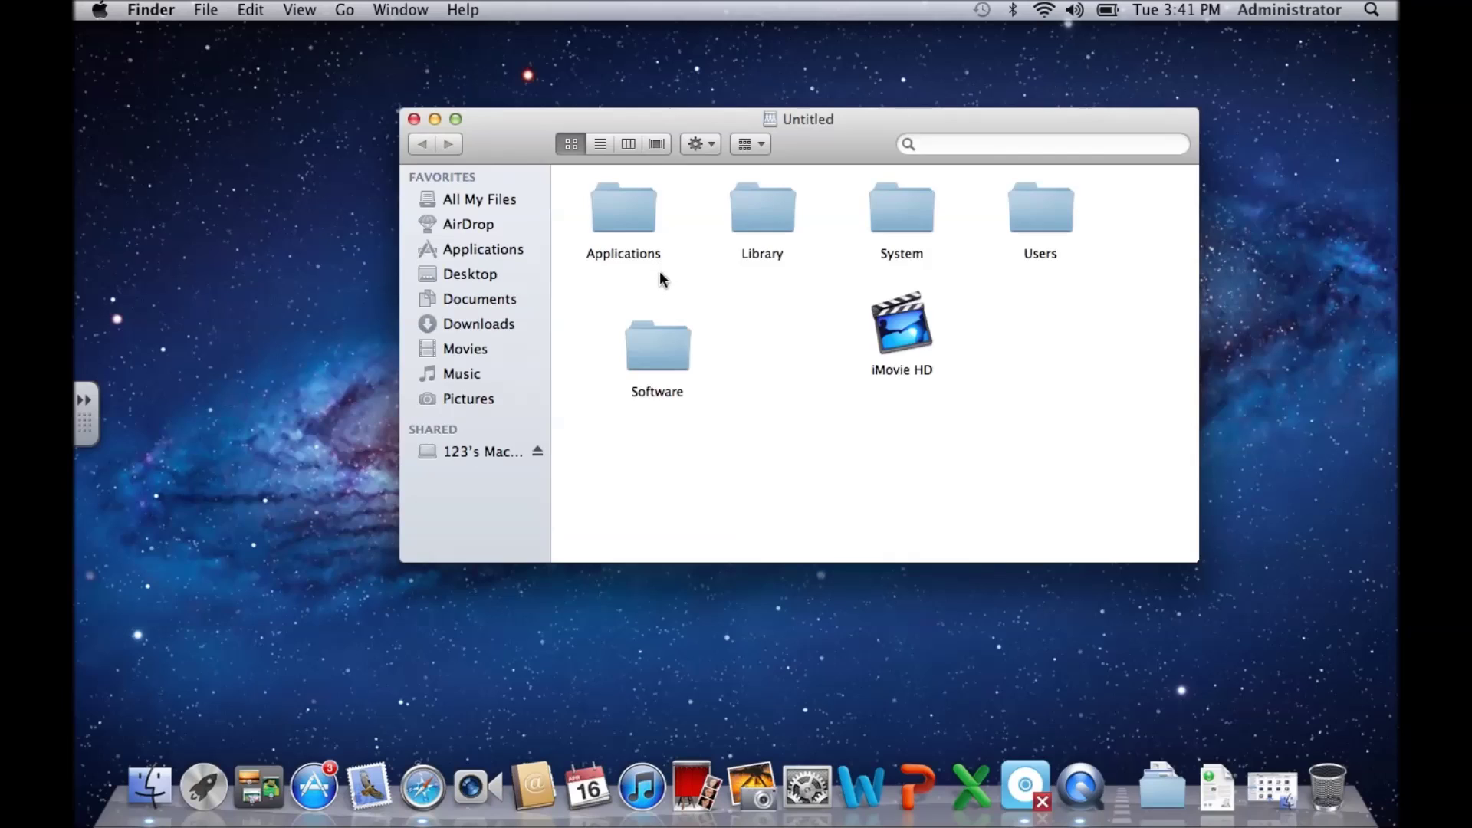
click(414, 119)
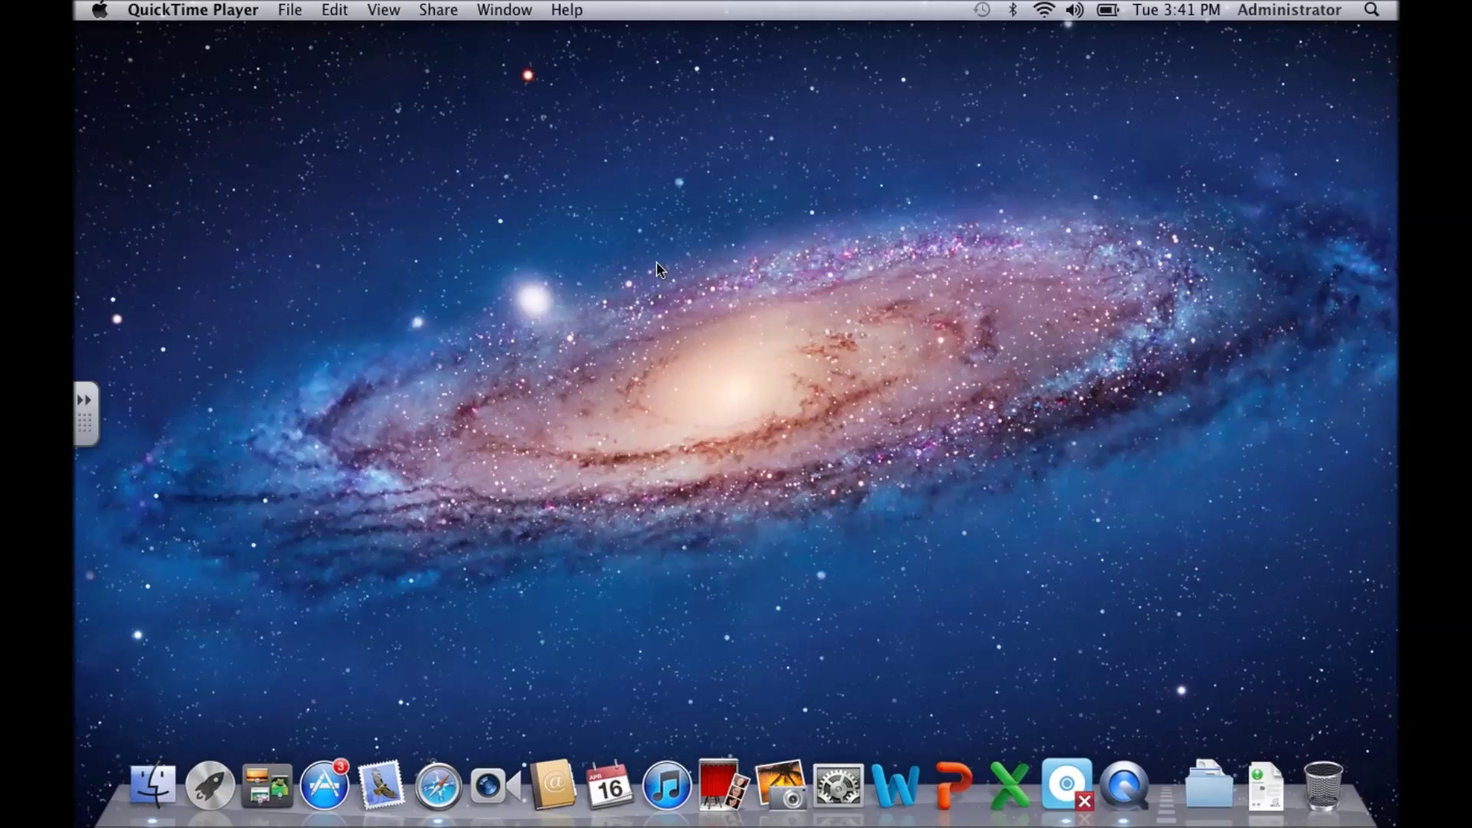
click(575, 171)
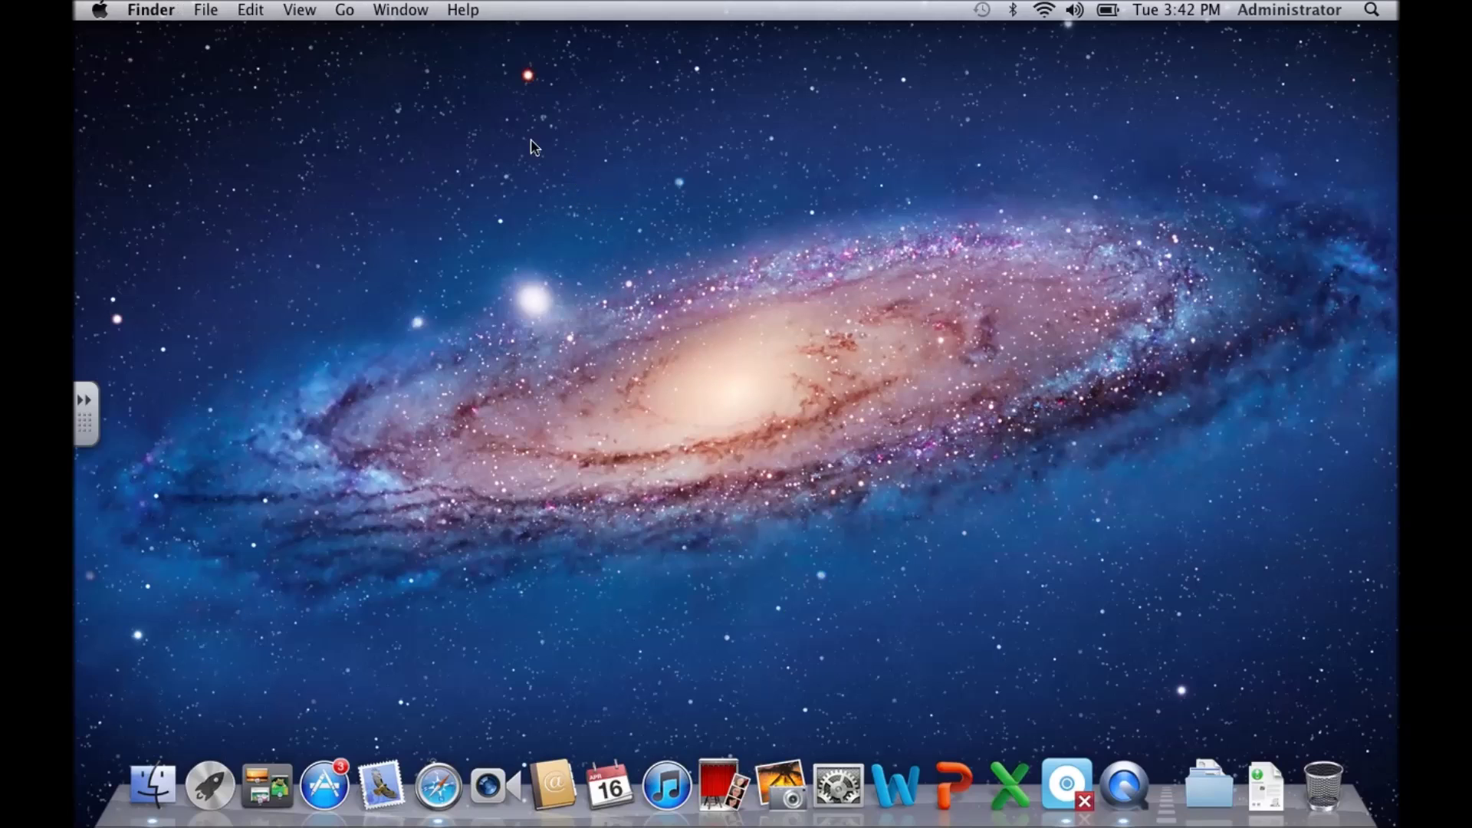
Step: Browse the network from Connect to Server and open the shared MacBook Pro
click(345, 10)
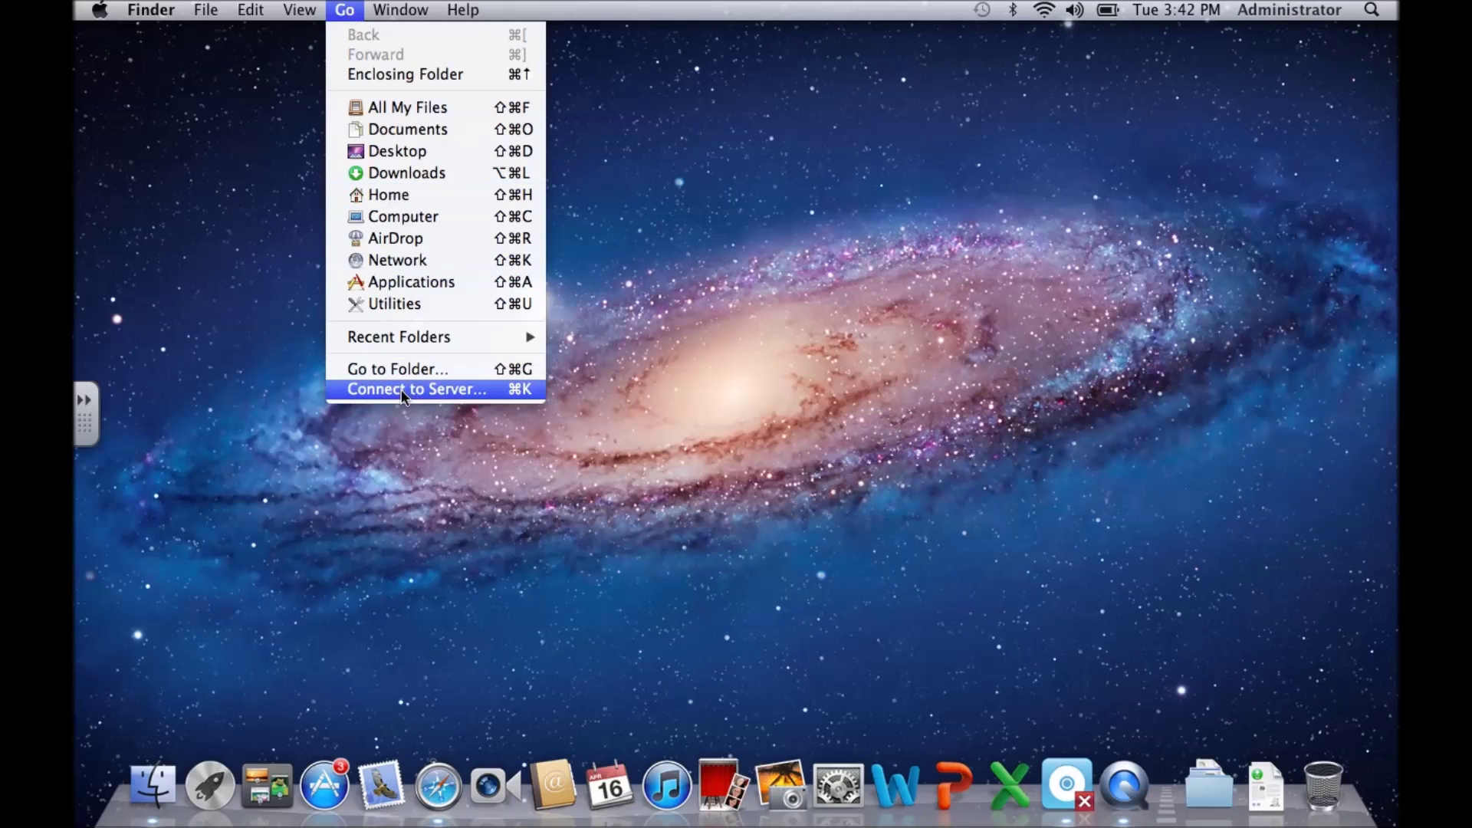
click(440, 389)
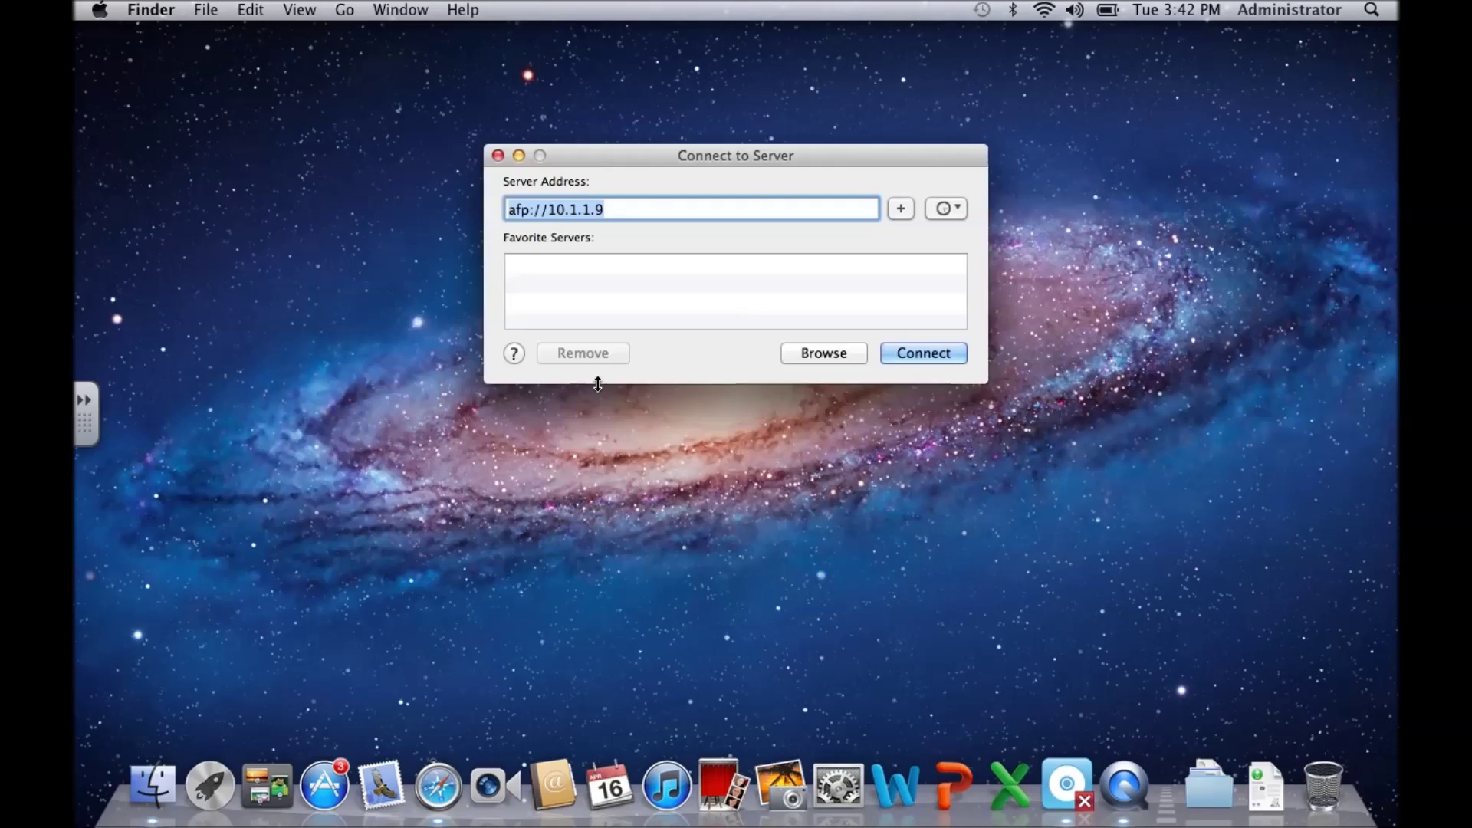
click(824, 353)
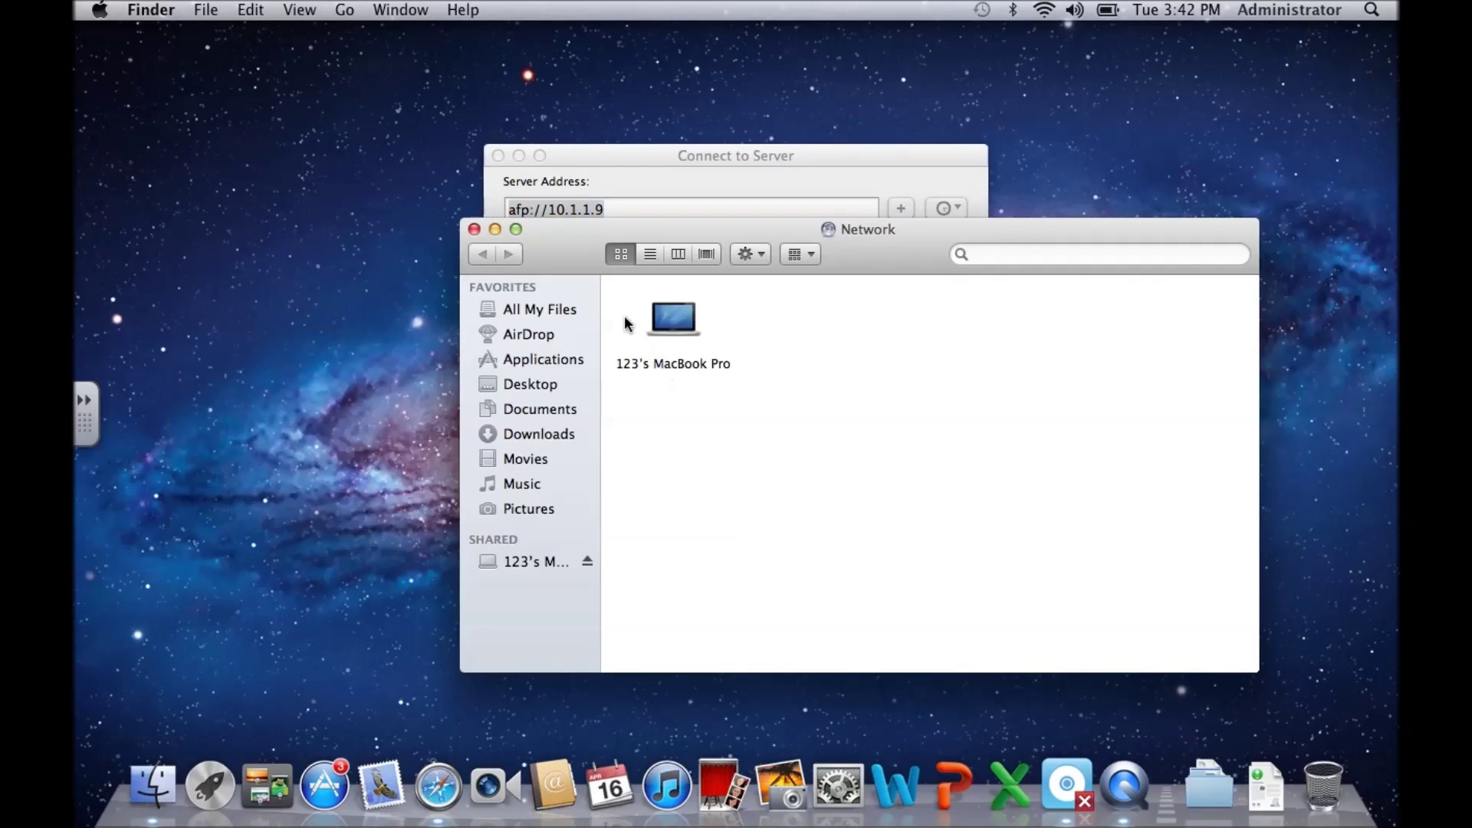
double_click(676, 331)
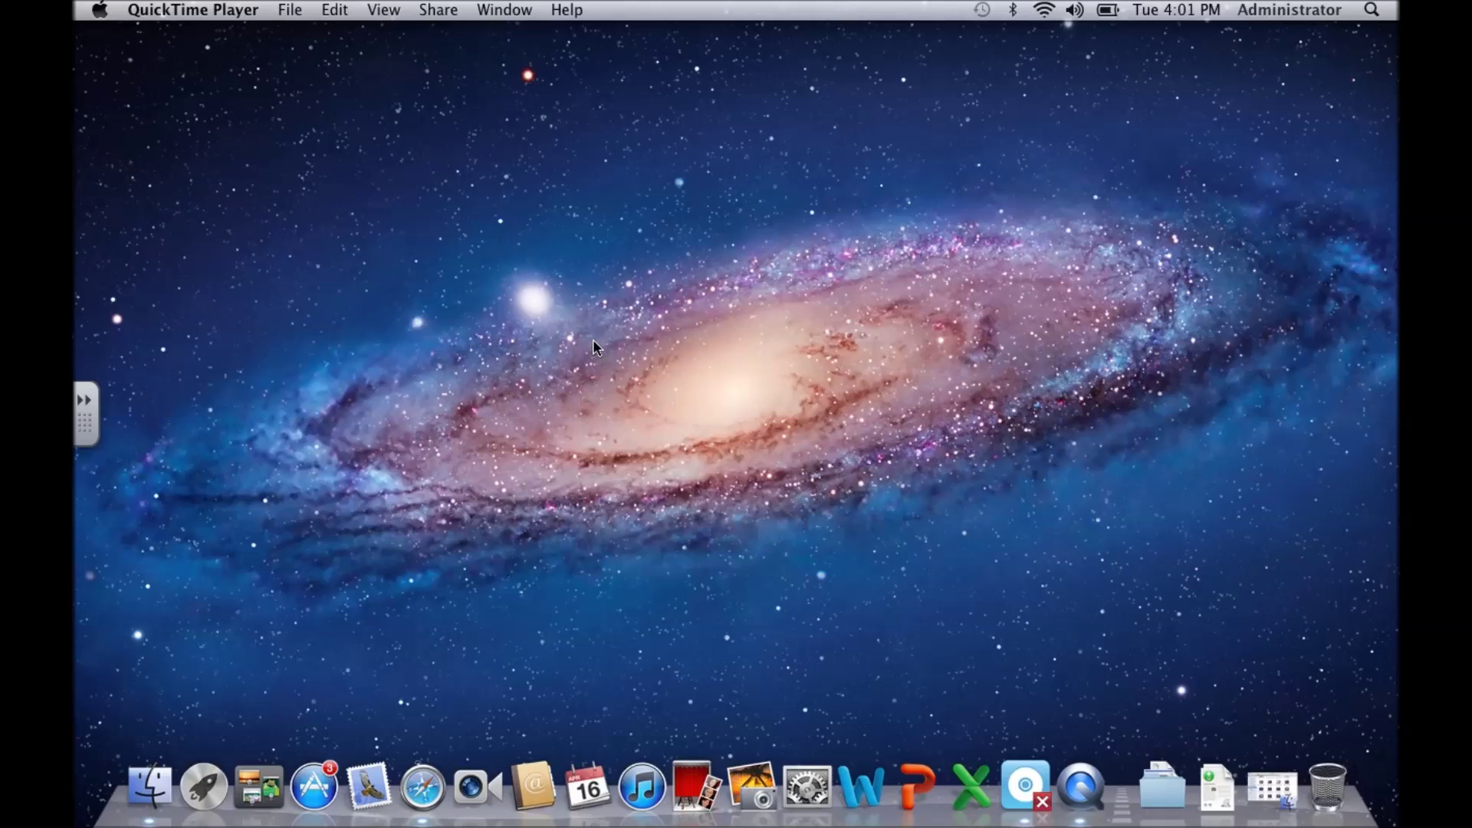
Step: Change the server address from afp://10.1.1.9 to smb://10.1.1.9 and connect
click(690, 176)
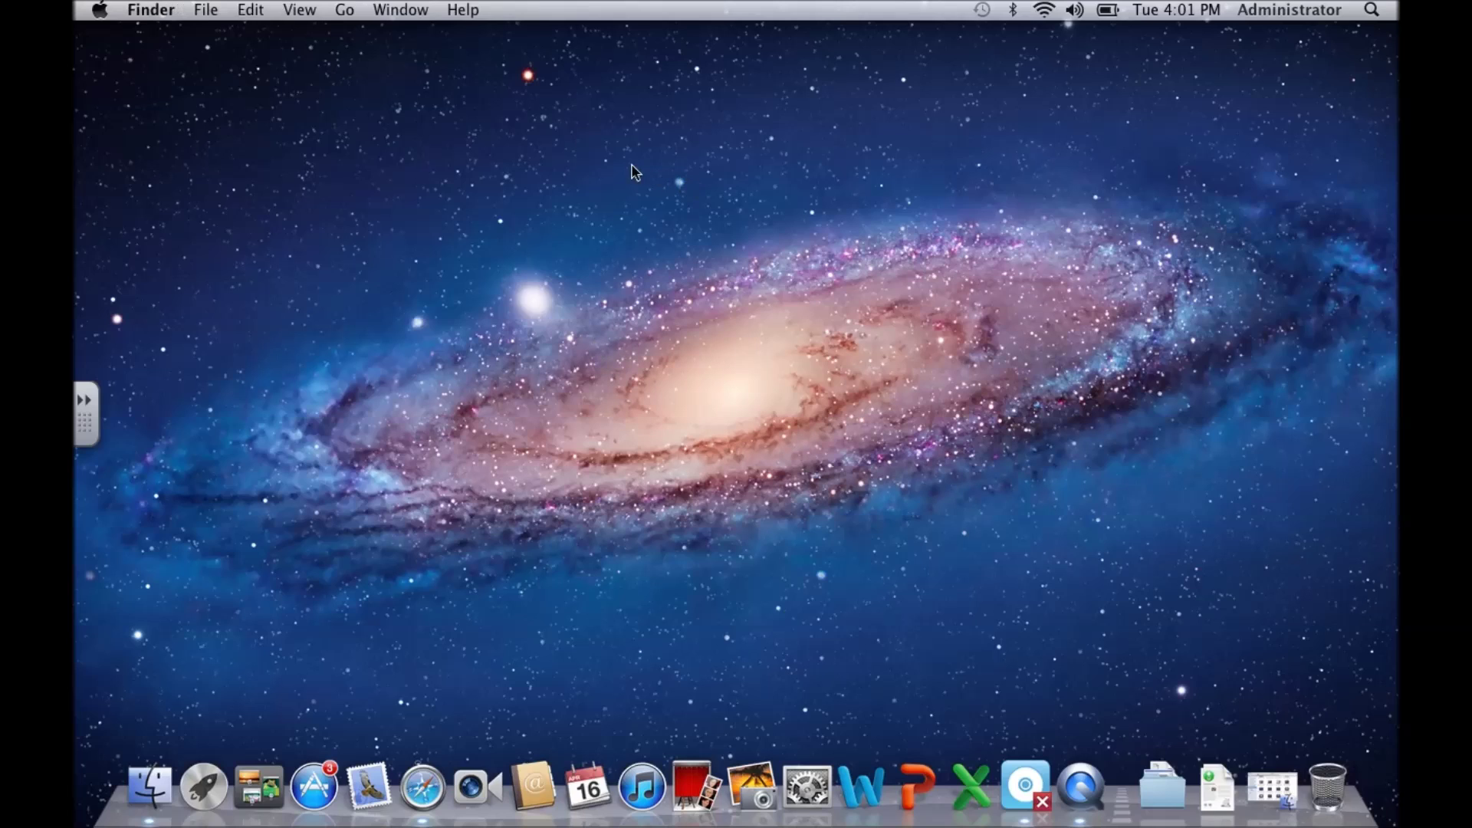
click(345, 10)
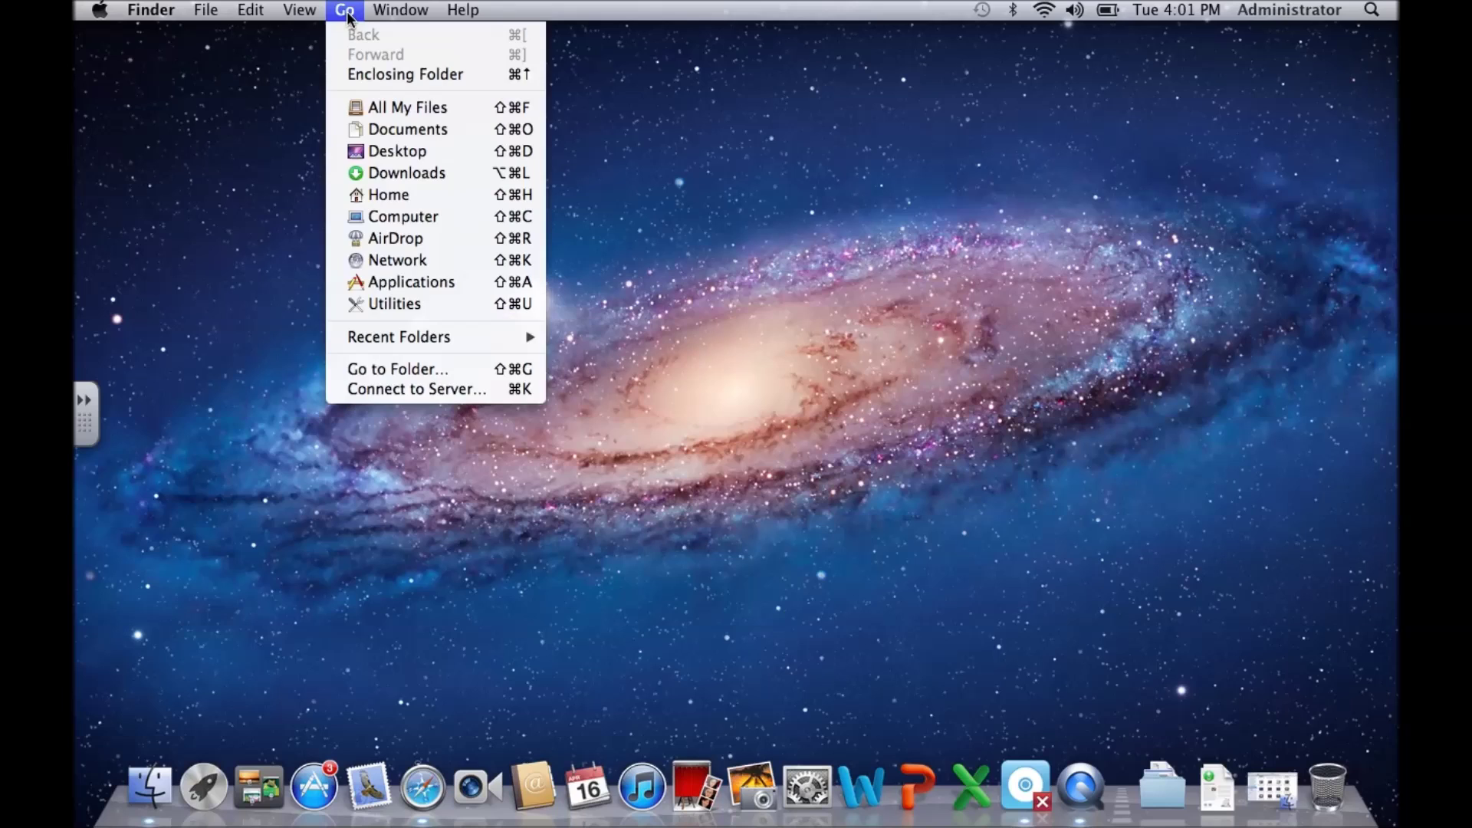
click(391, 387)
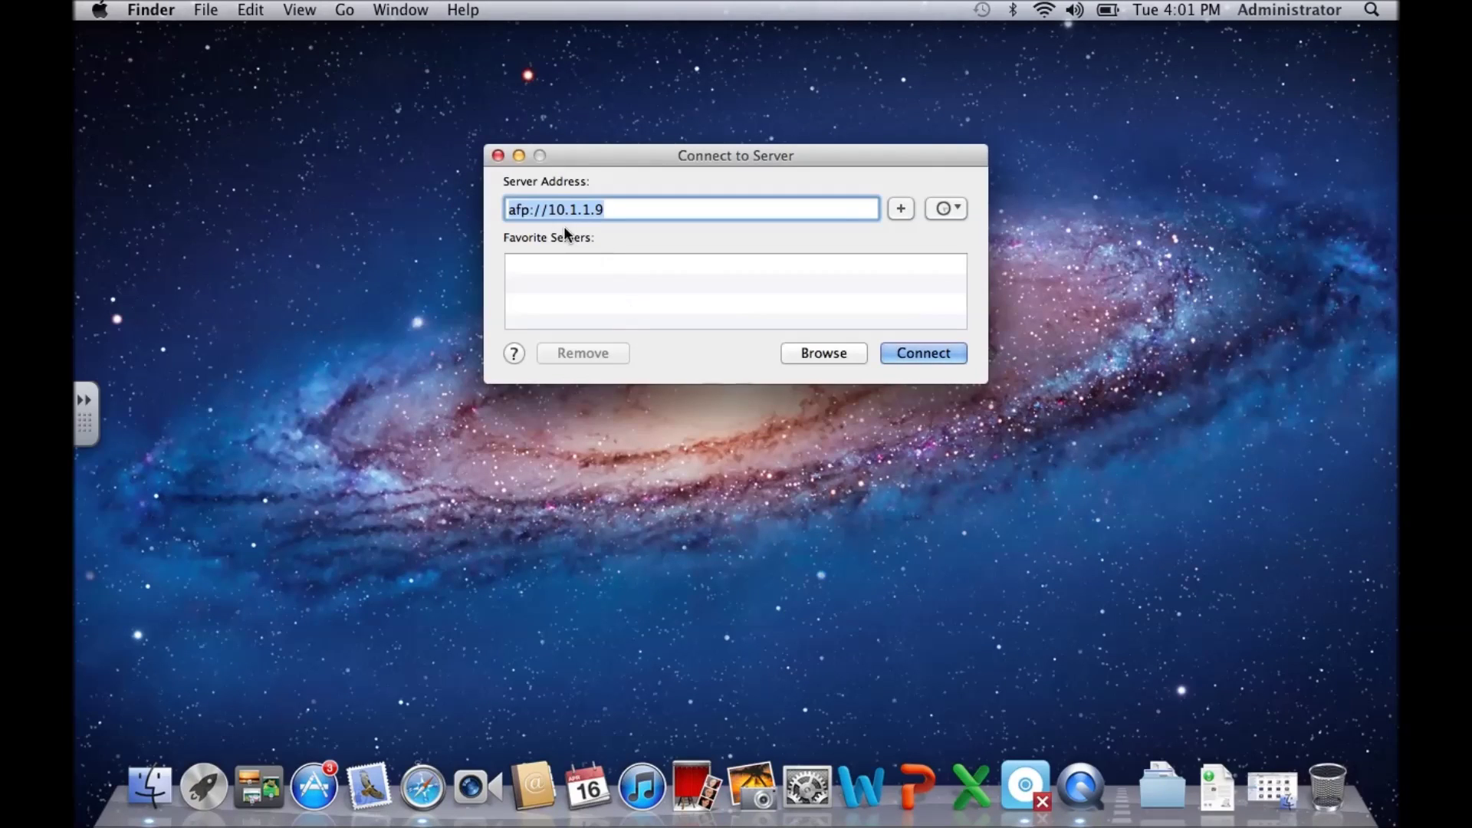
click(527, 209)
drag(527, 209, 506, 209)
text(smb)
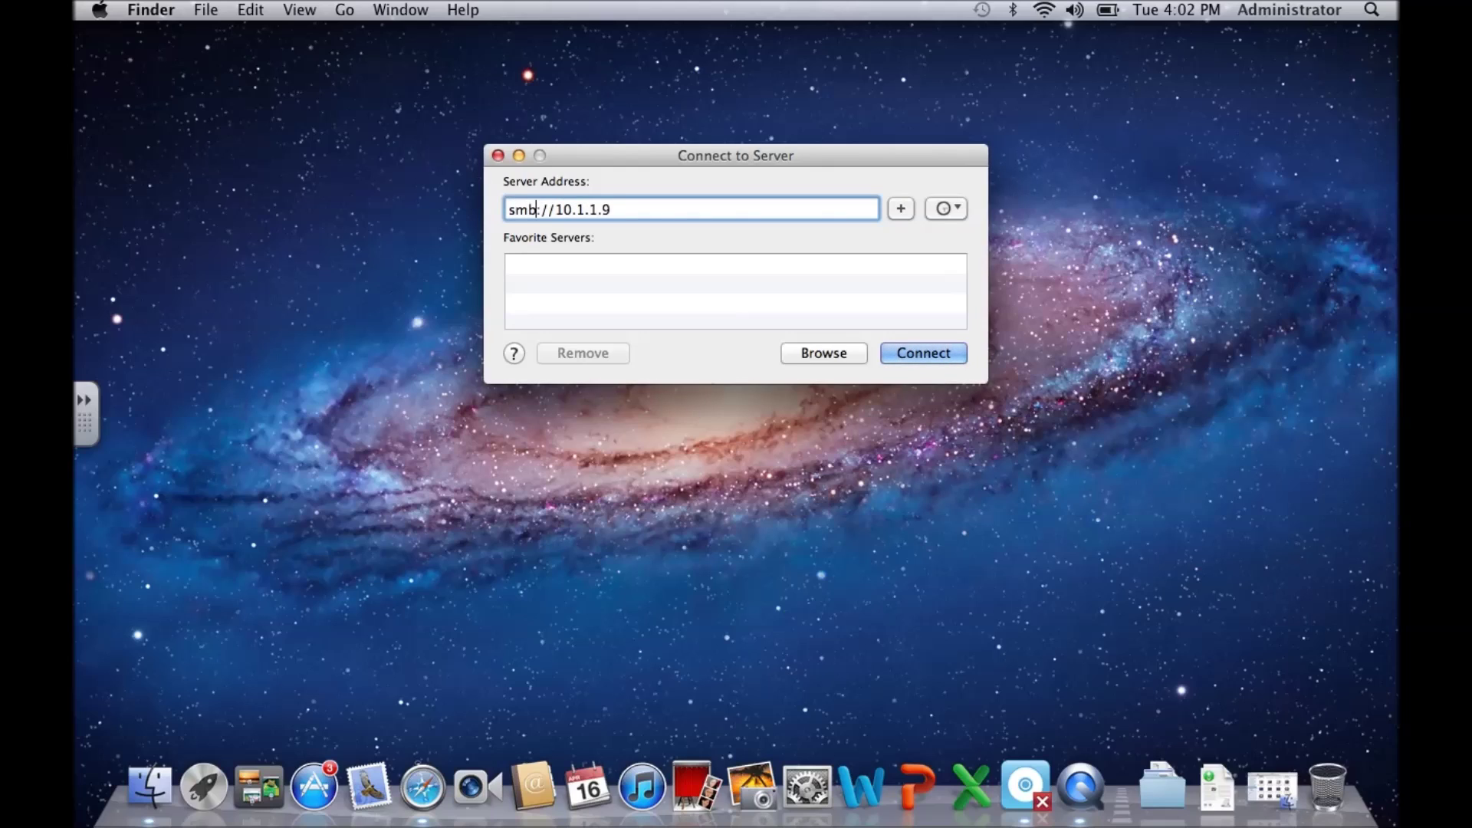
click(921, 353)
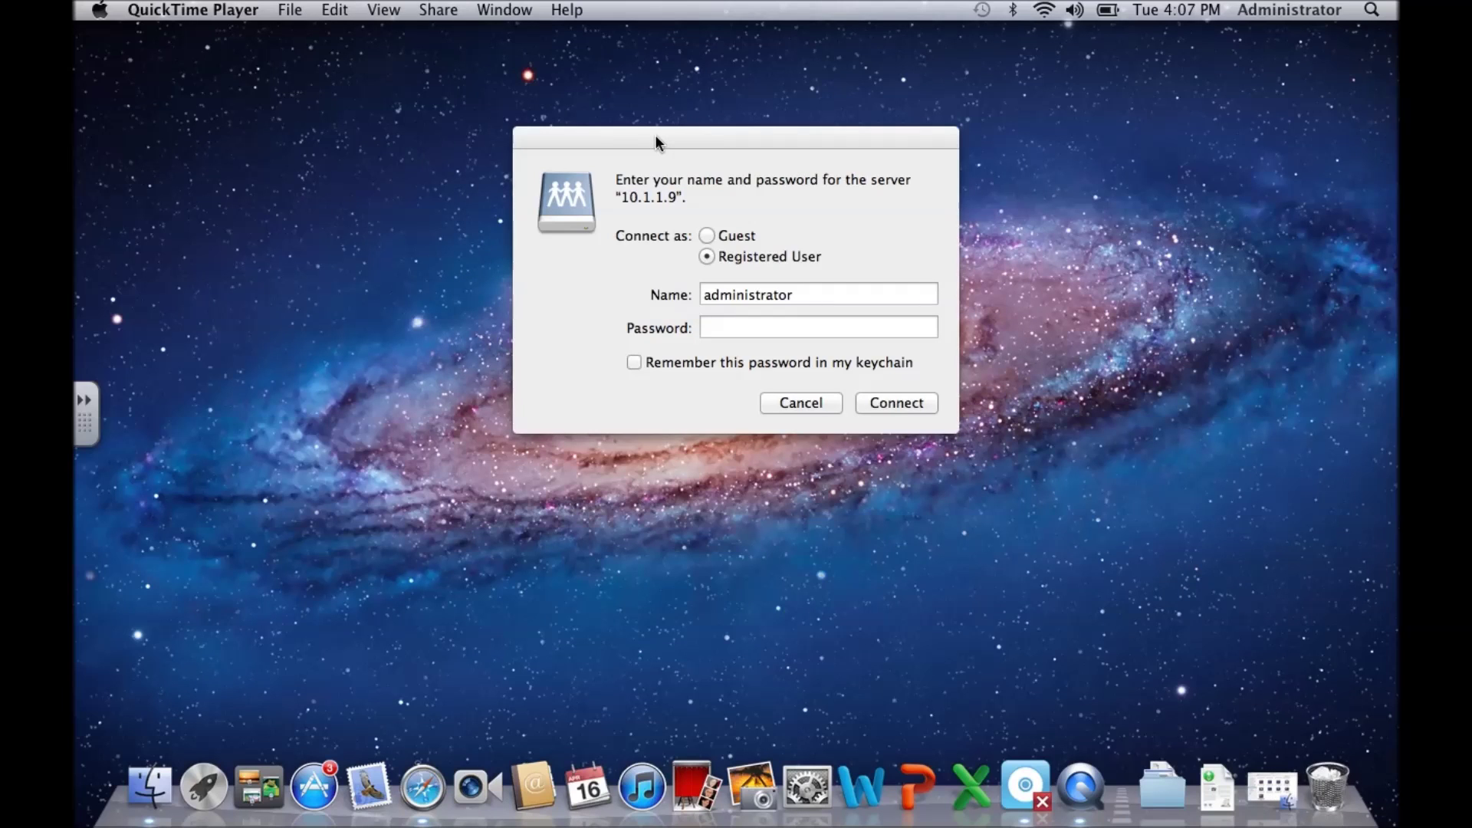
Step: Log in to 10.1.1.9 with the user name and password and mount windows_share
click(655, 135)
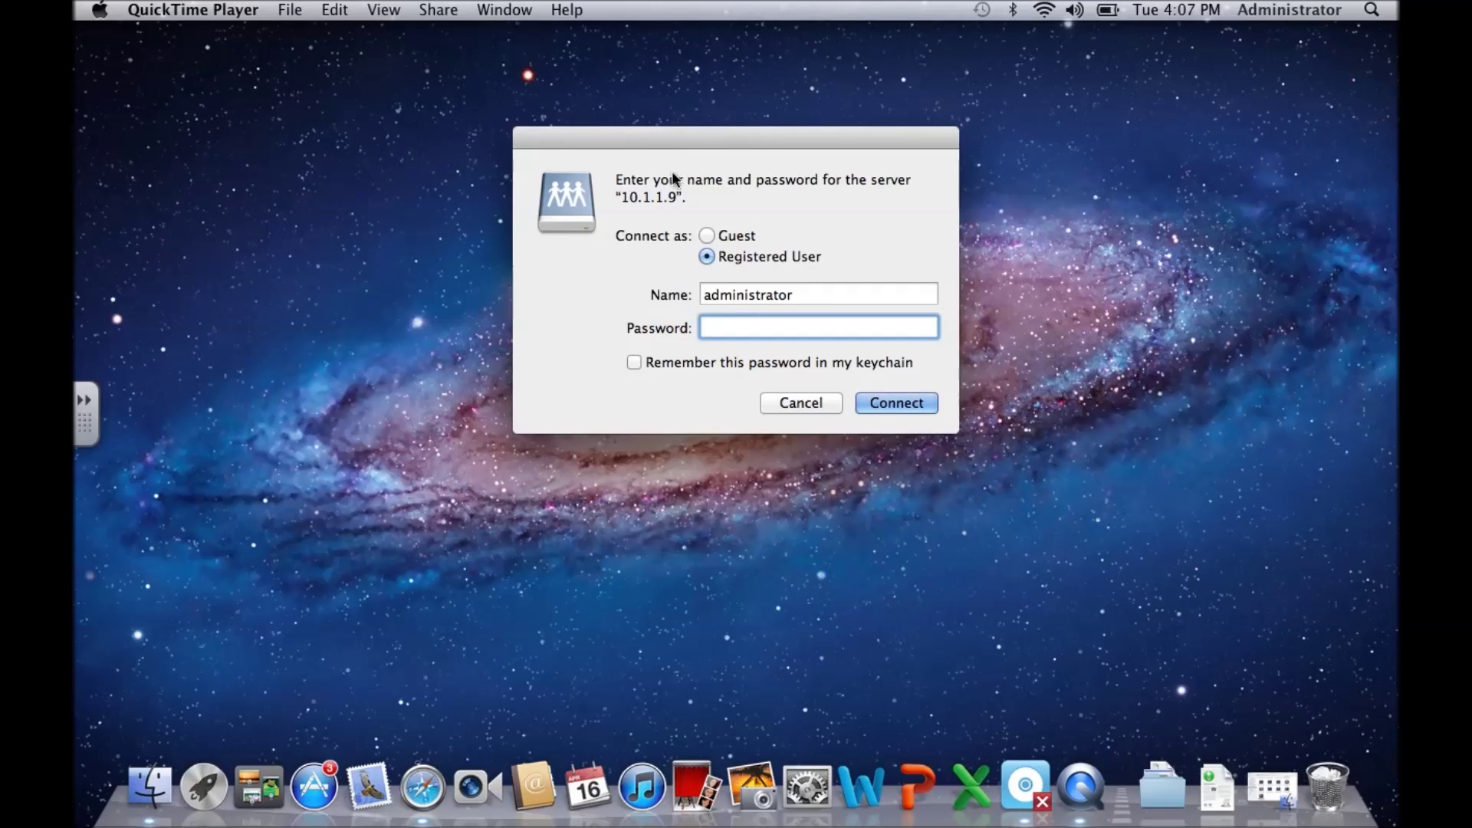
drag(804, 296, 656, 290)
text(123)
click(725, 325)
text(123)
click(907, 401)
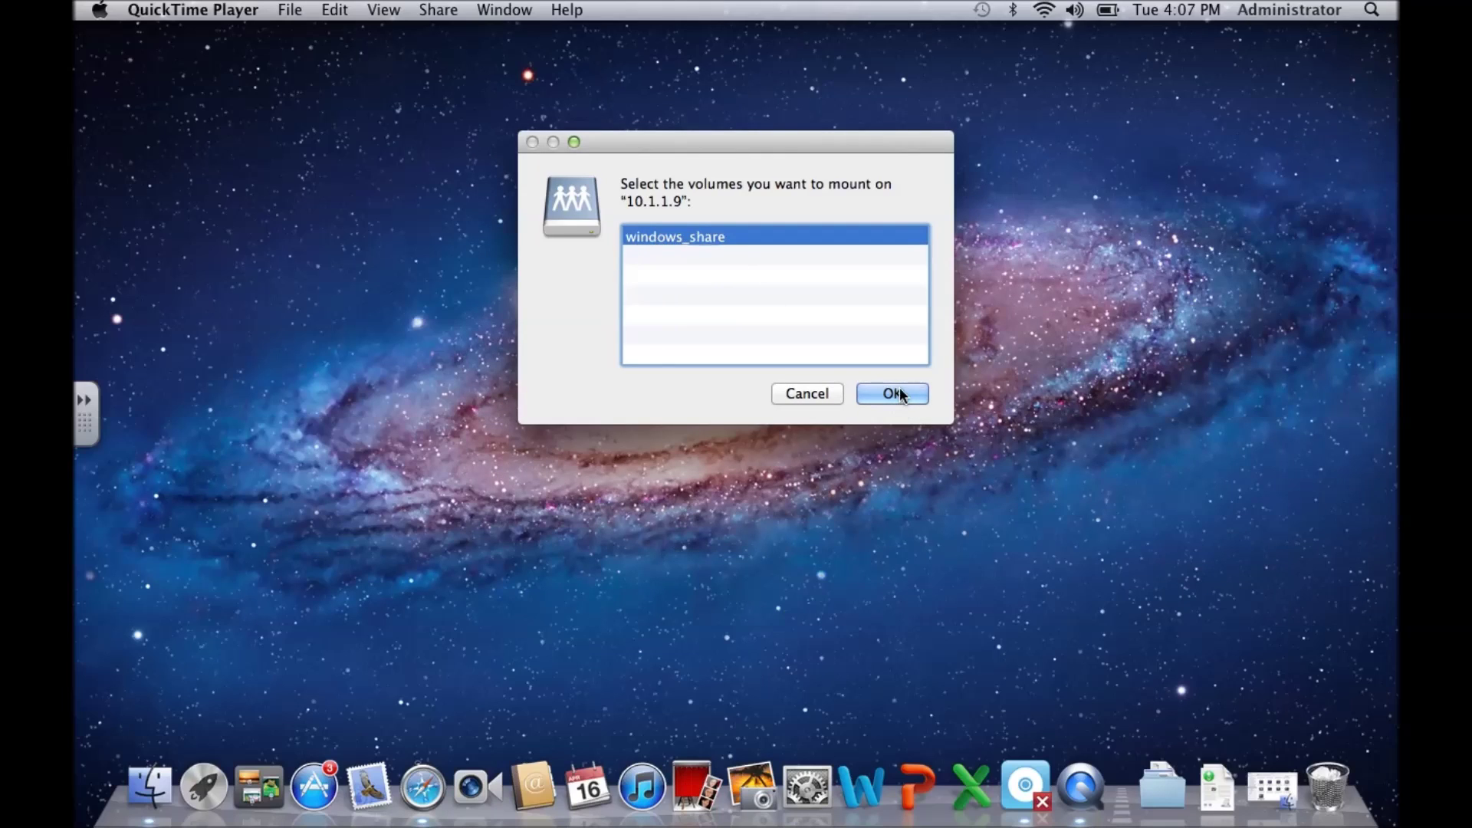
click(893, 393)
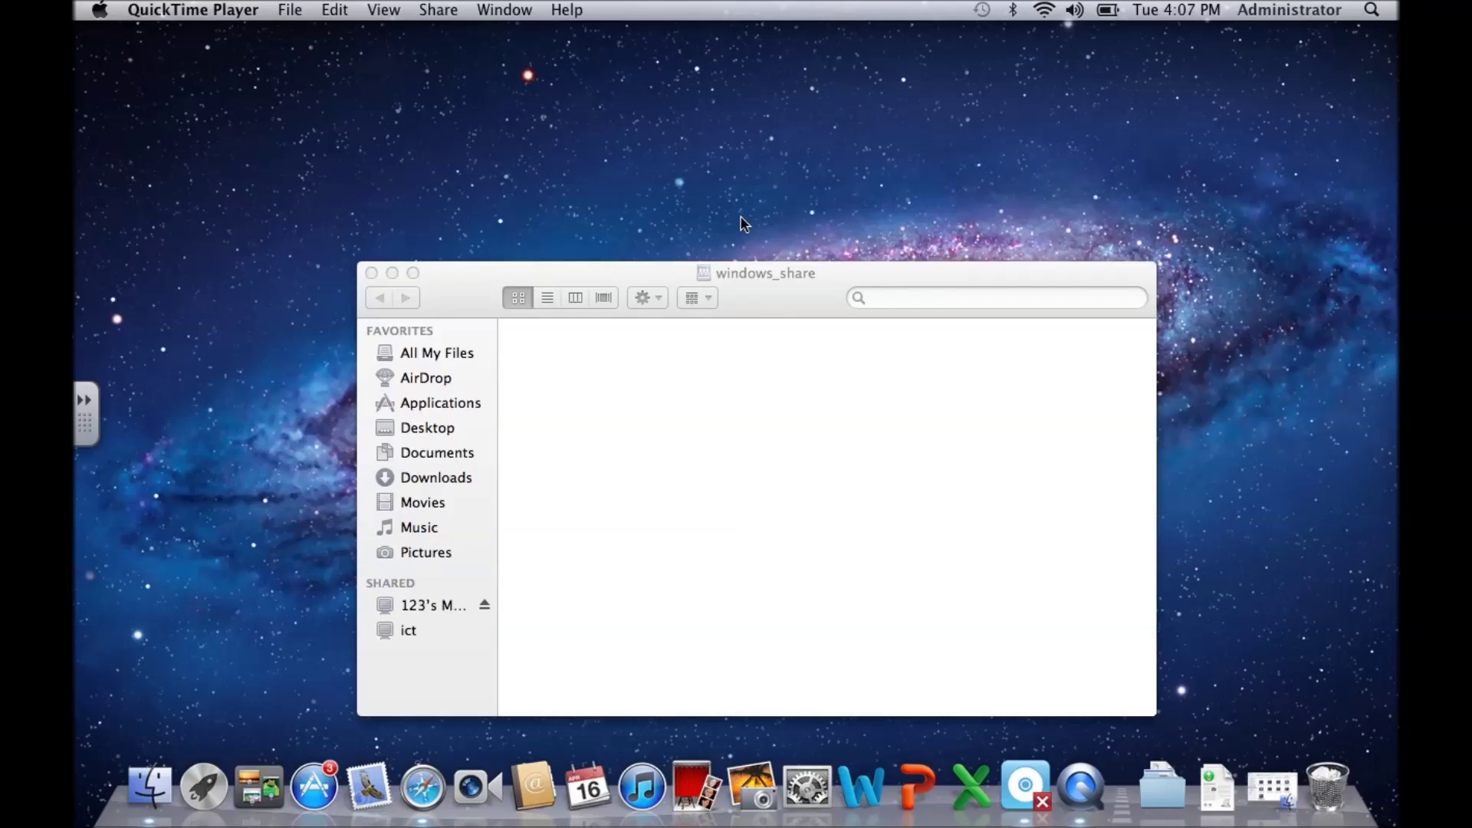
Step: Create a new untitled folder in windows_share, then close its window
click(630, 449)
right_click(635, 414)
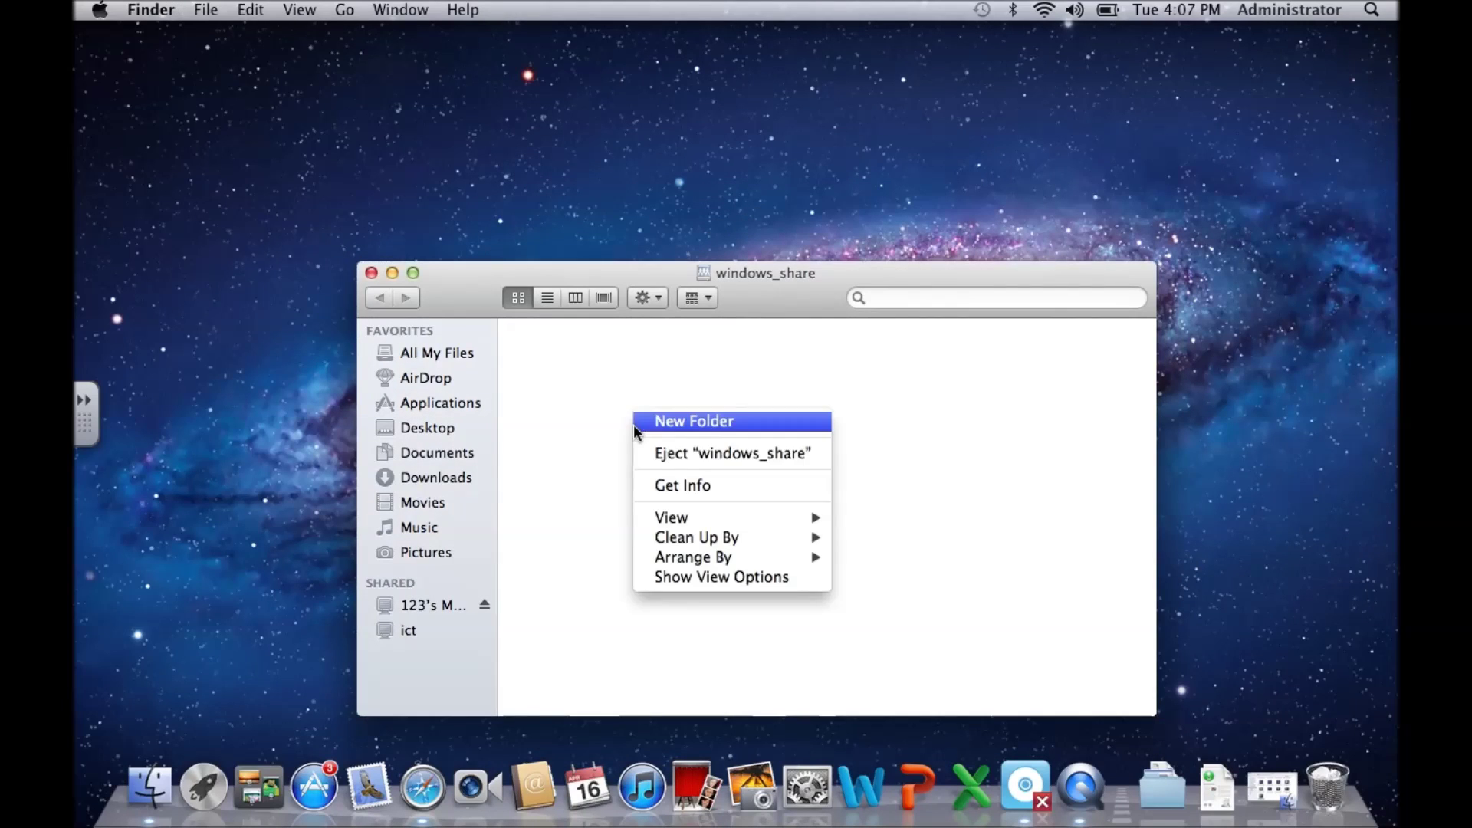
click(647, 422)
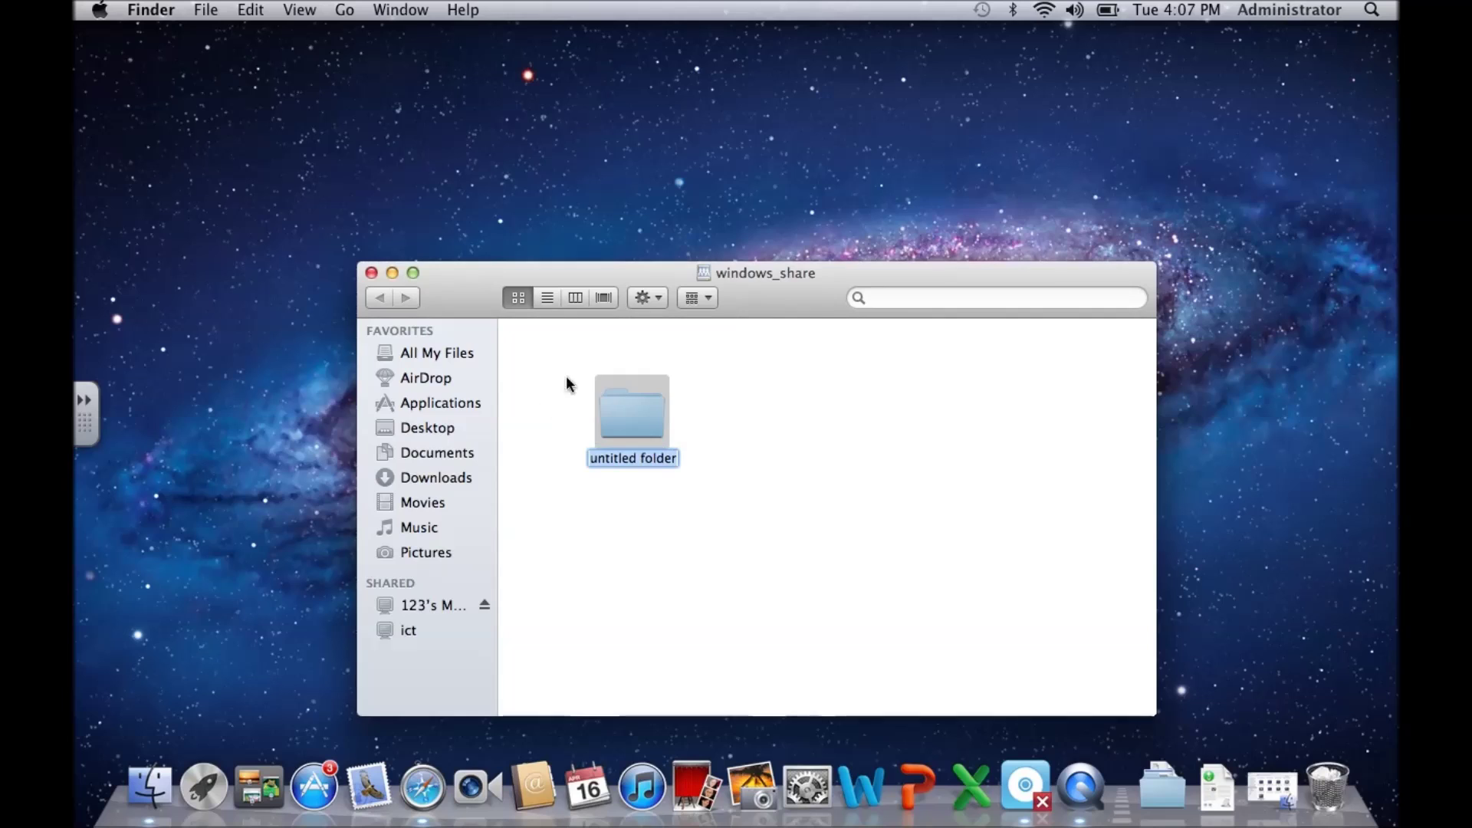
click(586, 181)
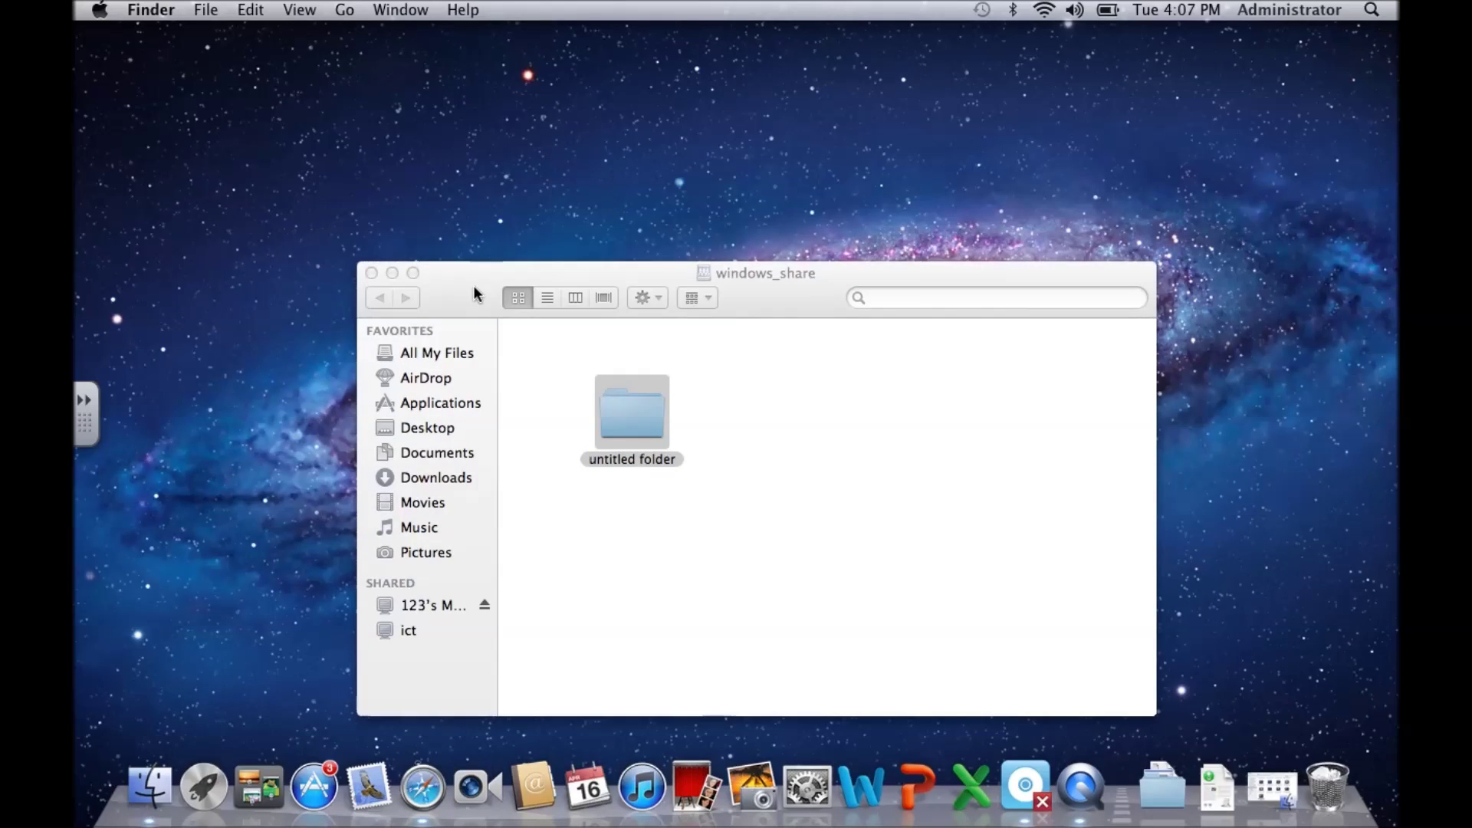
click(367, 280)
click(371, 273)
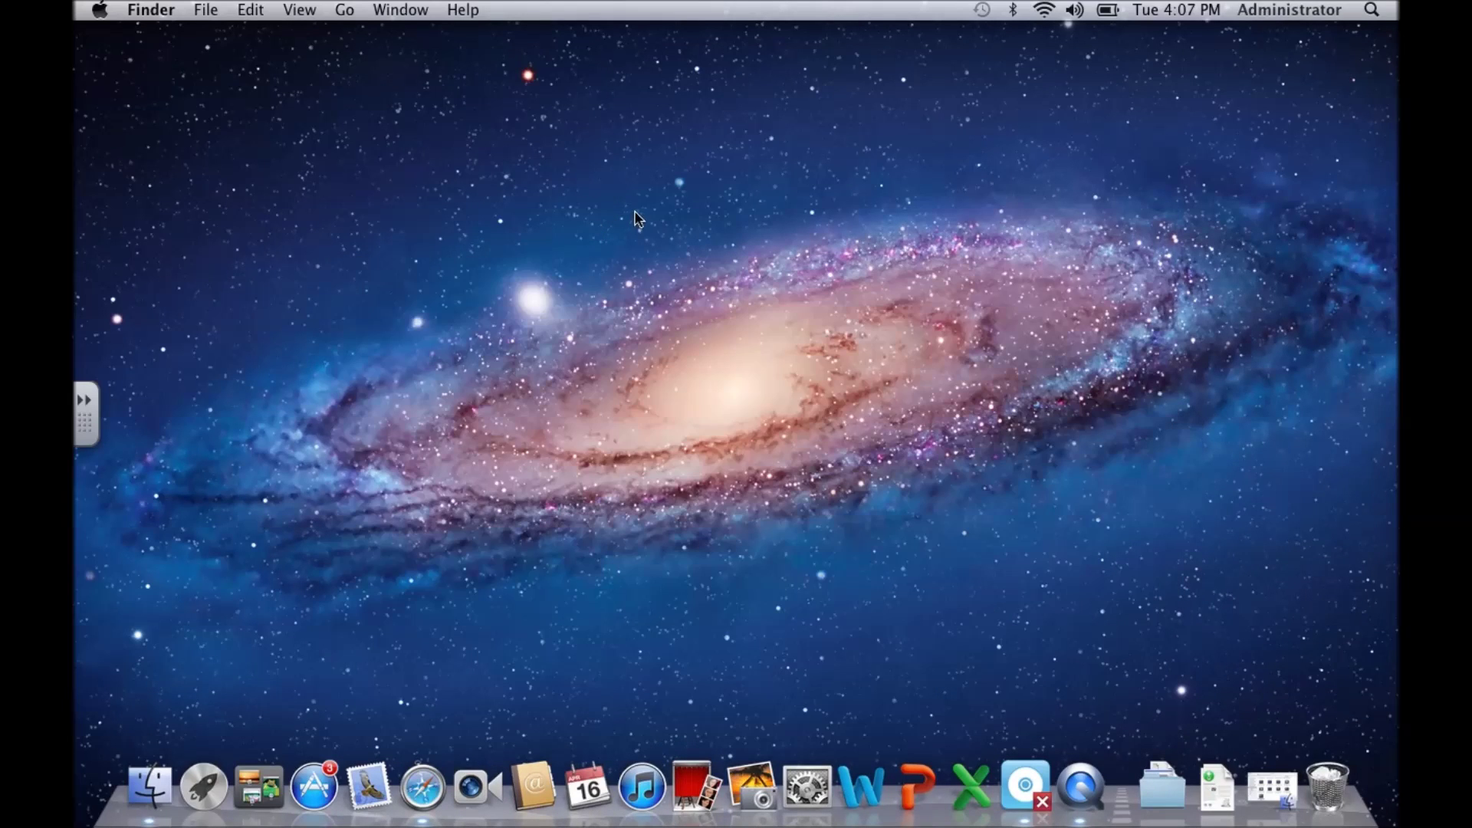
Step: Reconnect to the share by host name at smb://ICT/windows_share
click(345, 10)
click(407, 388)
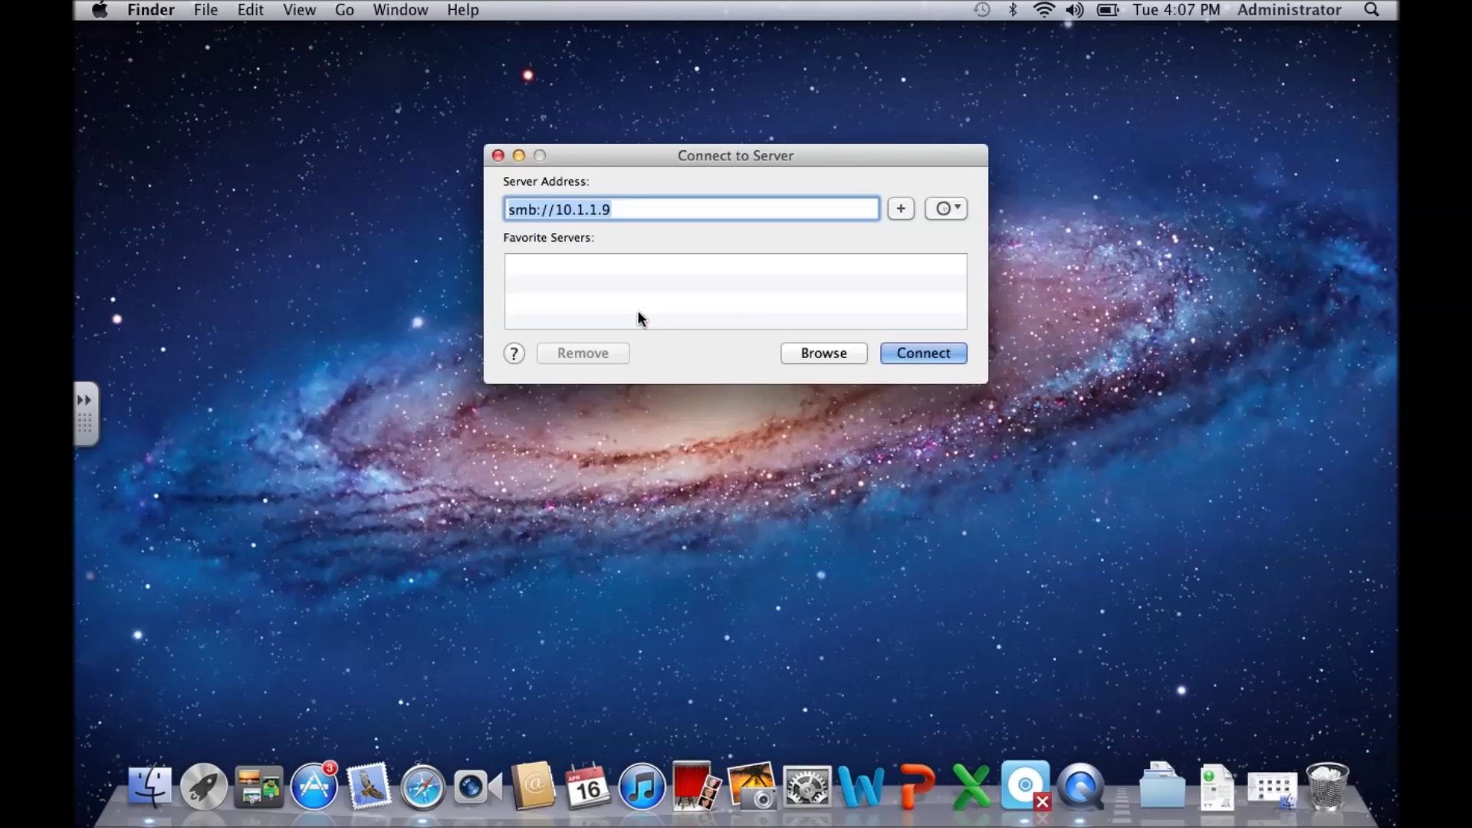
click(654, 210)
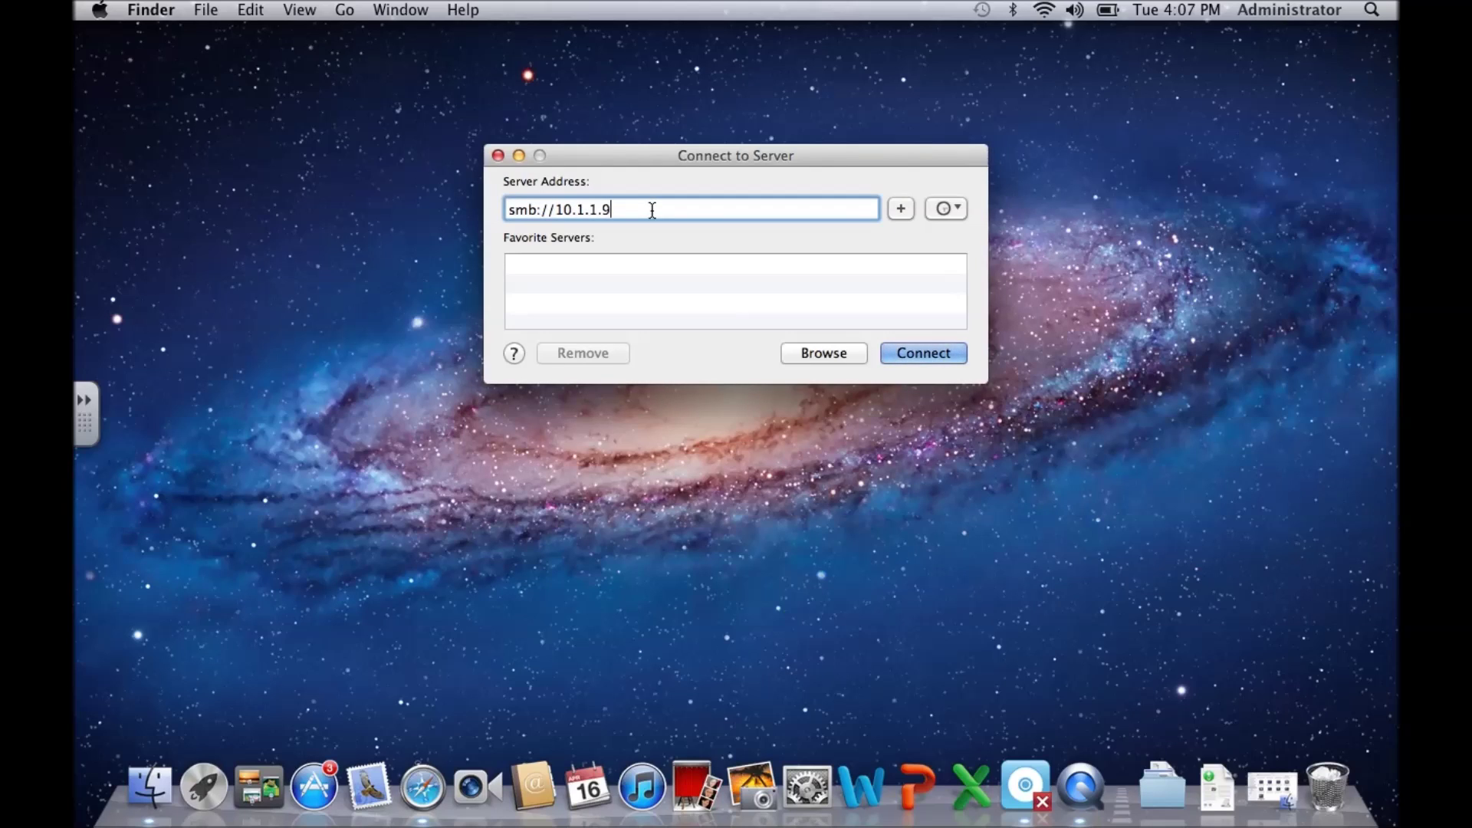
key(BackSpace)
key(BackSpace)
key(BackSpace)
key(BackSpace)
key(BackSpace)
key(BackSpace)
key(BackSpace)
key(BackSpace)
text(ICT/window)
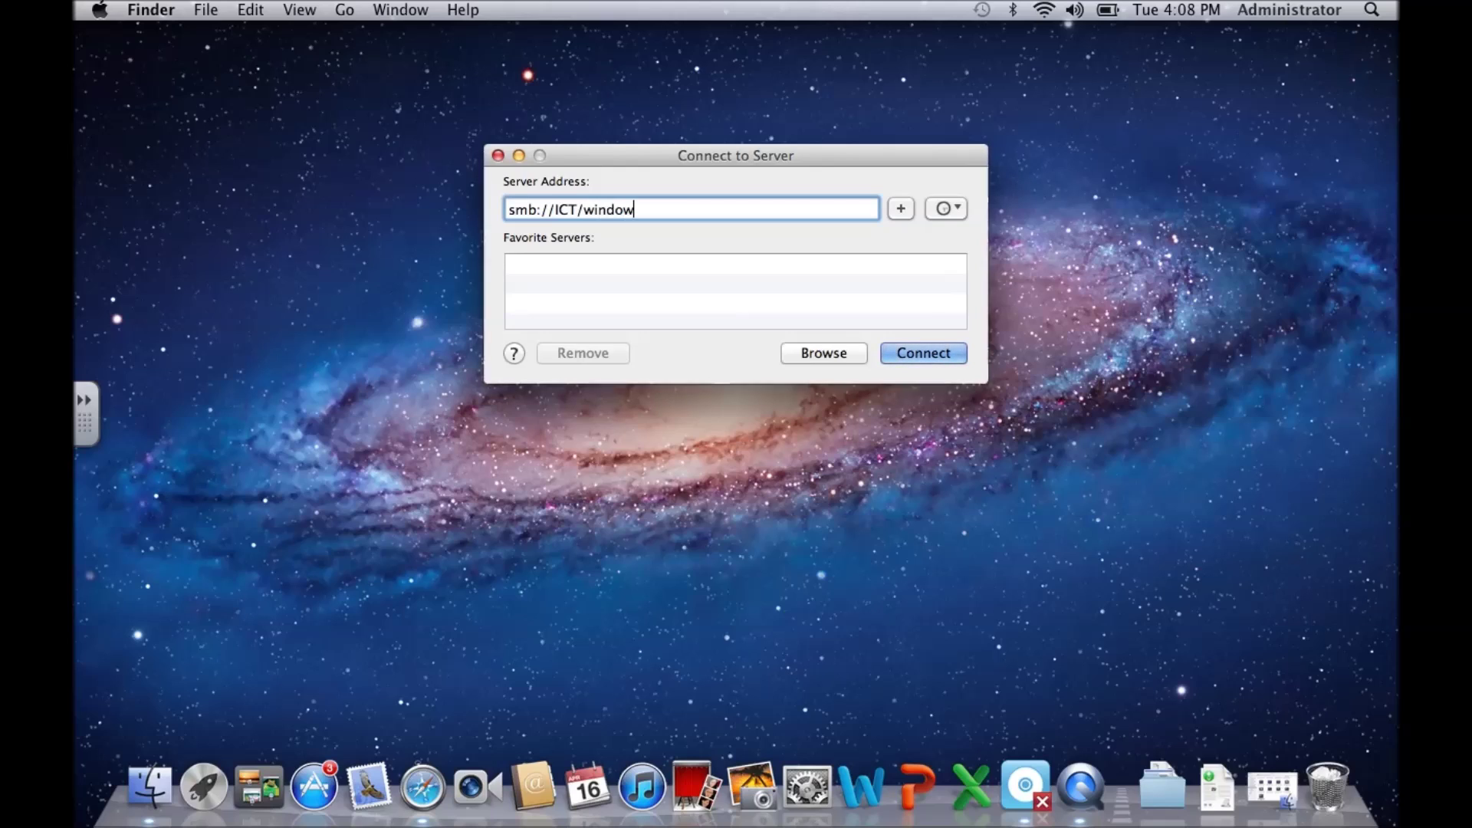
text(s_share)
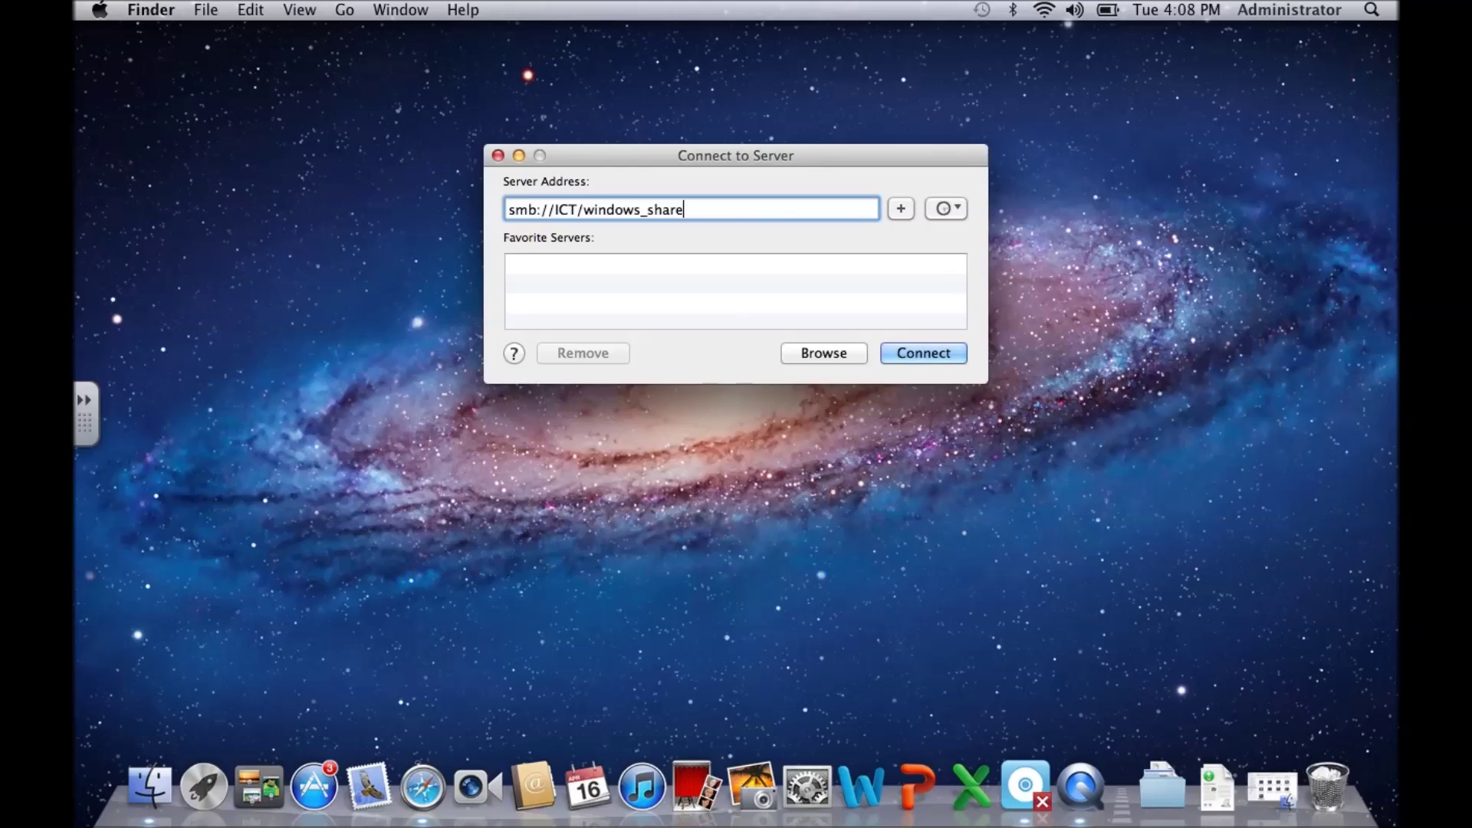
key(Return)
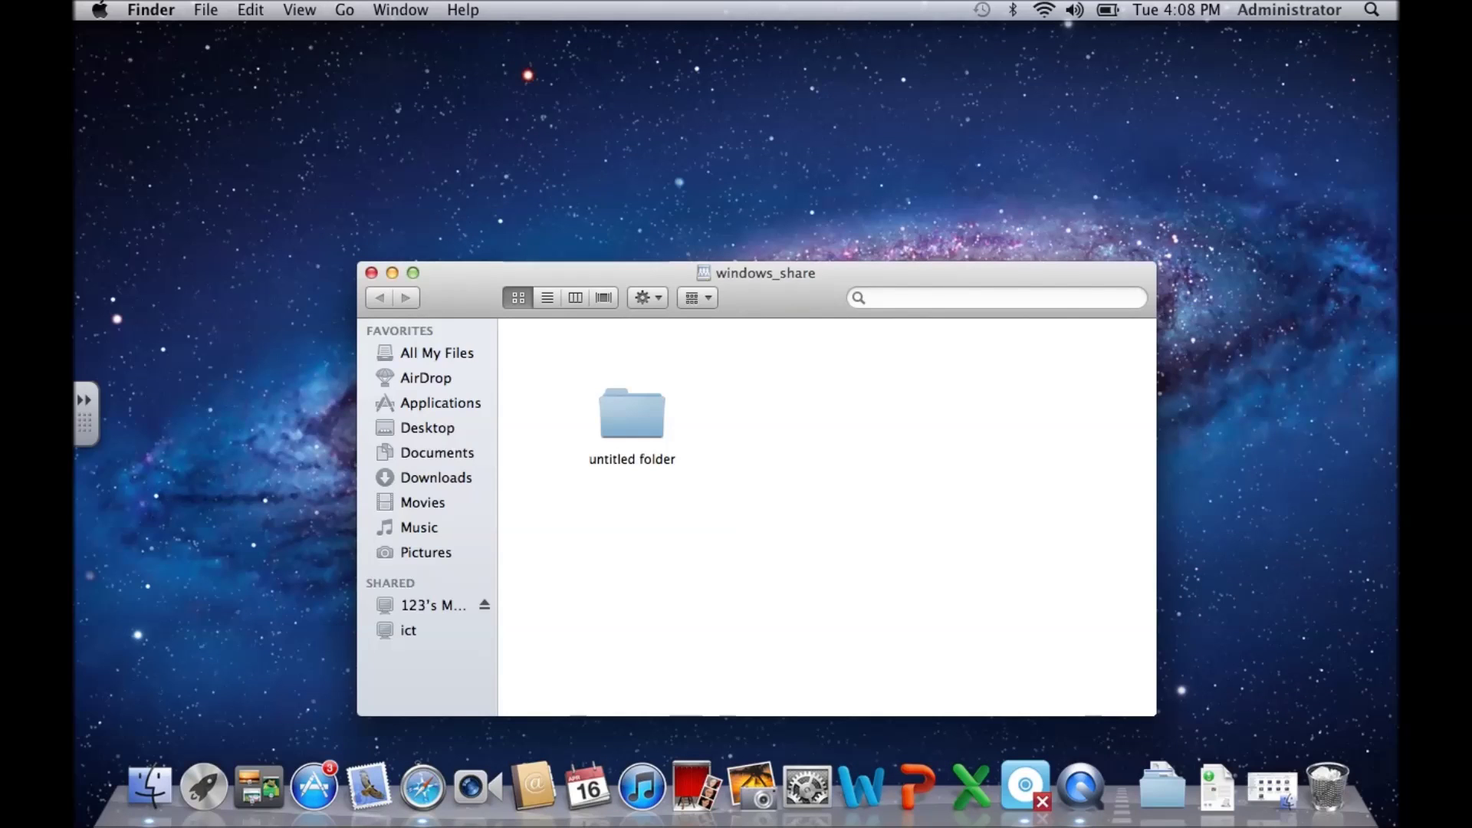
Step: Close windows_share and reconnect via smb://10.1.1.9/windows_share, replacing the ICT host name
click(372, 273)
click(344, 9)
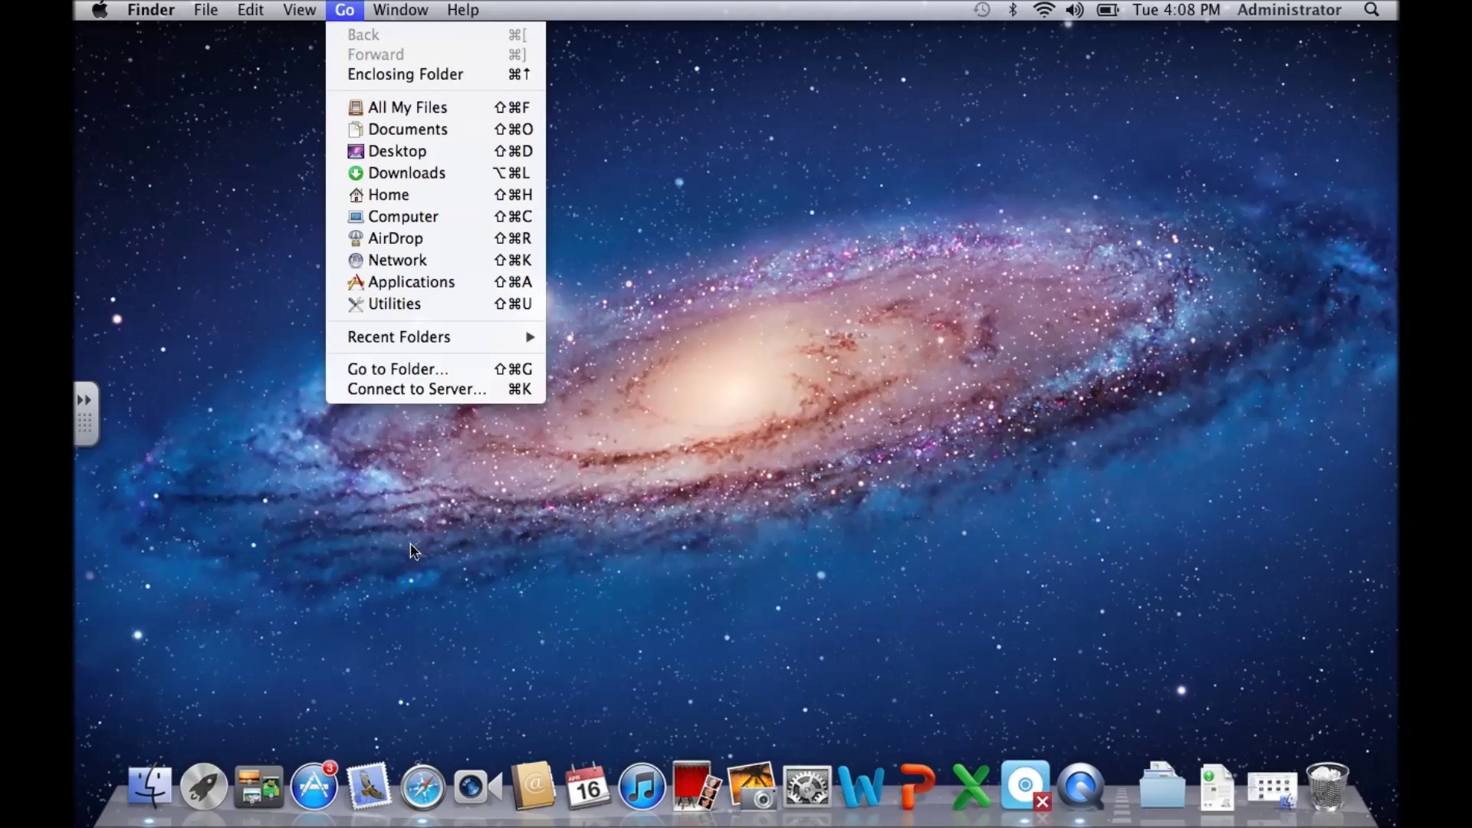
click(426, 388)
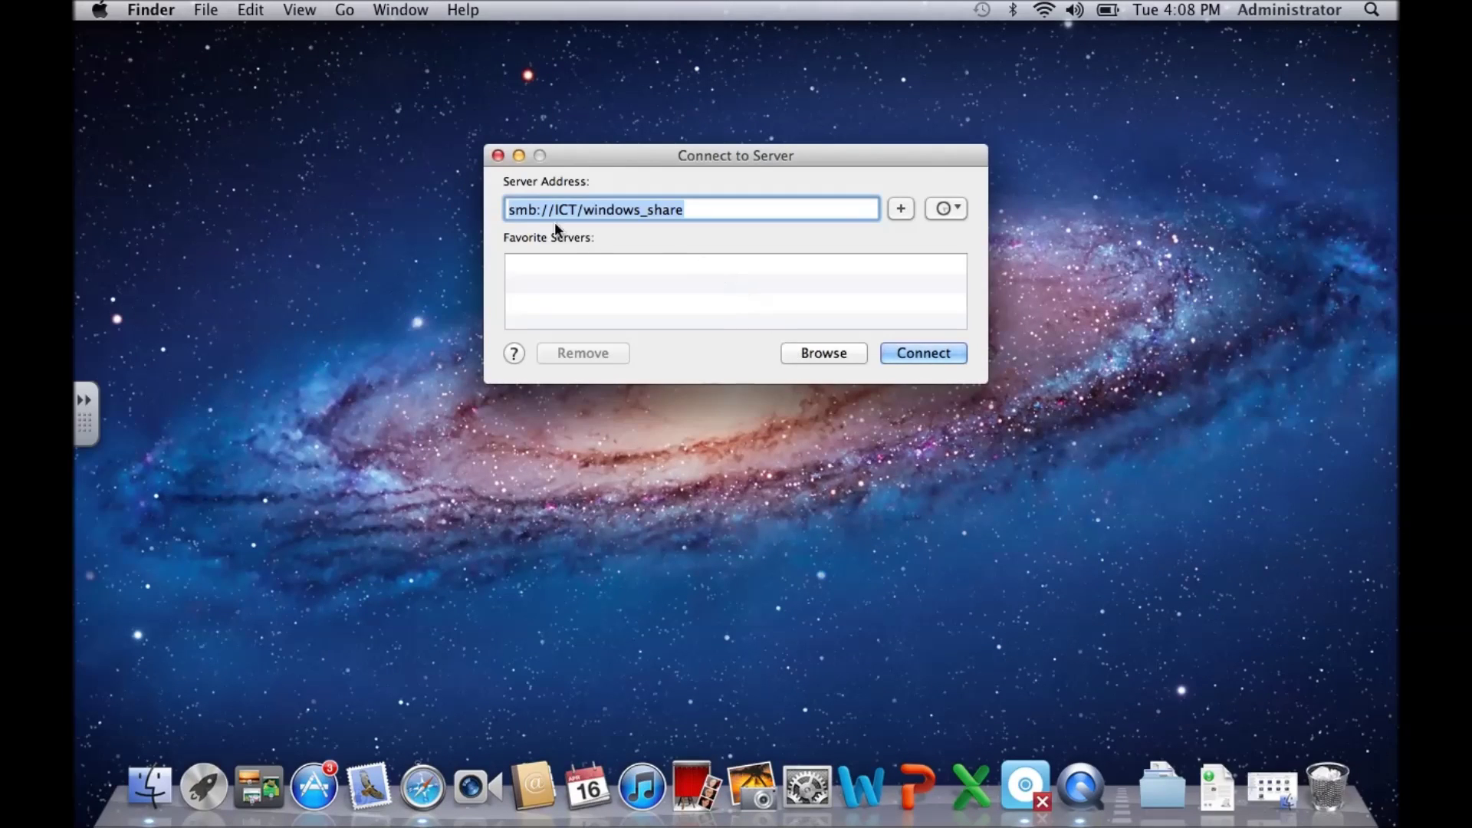
click(573, 209)
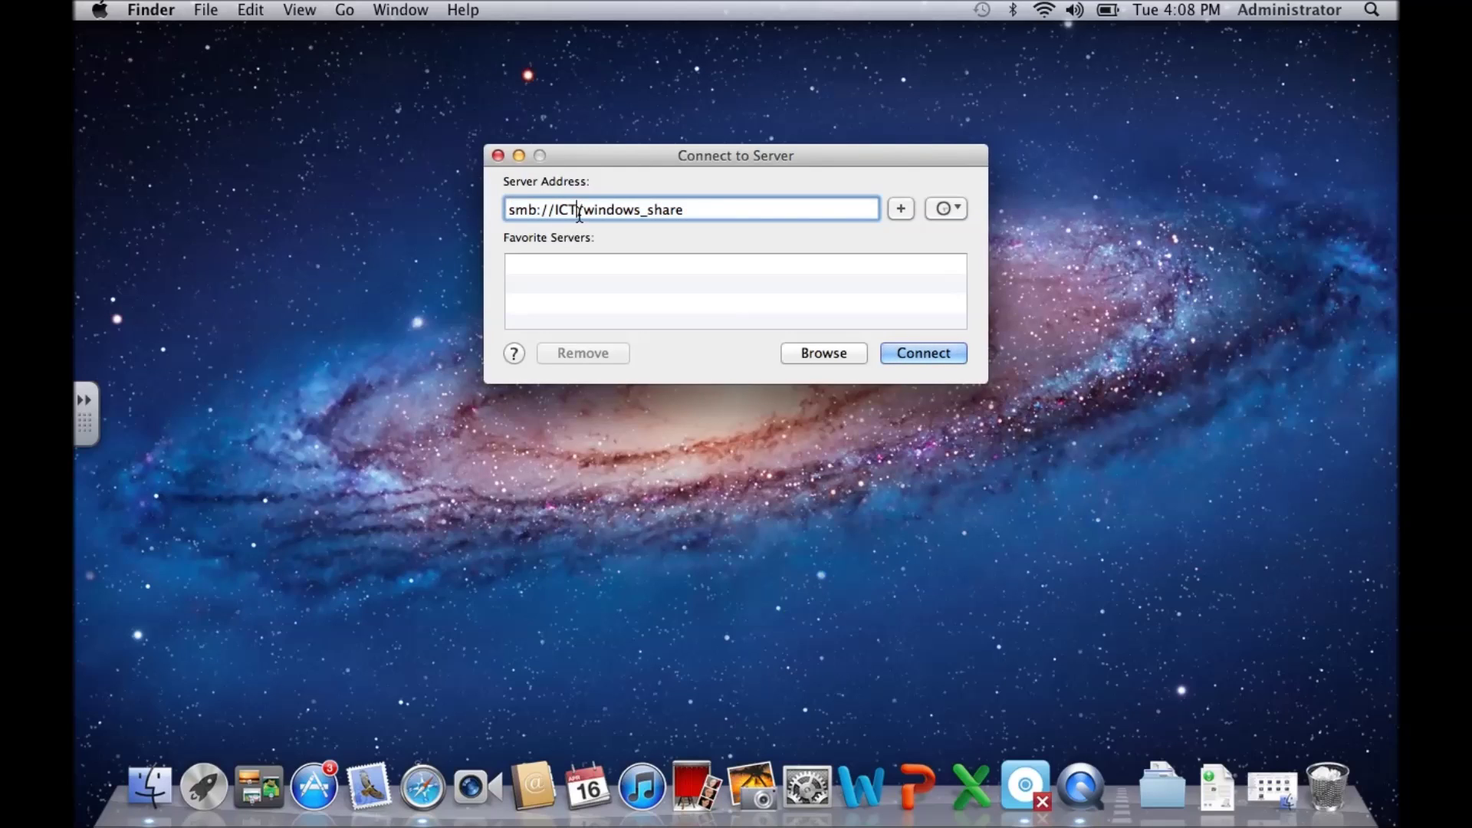
drag(577, 210, 554, 209)
text(10.1.)
text(1.9)
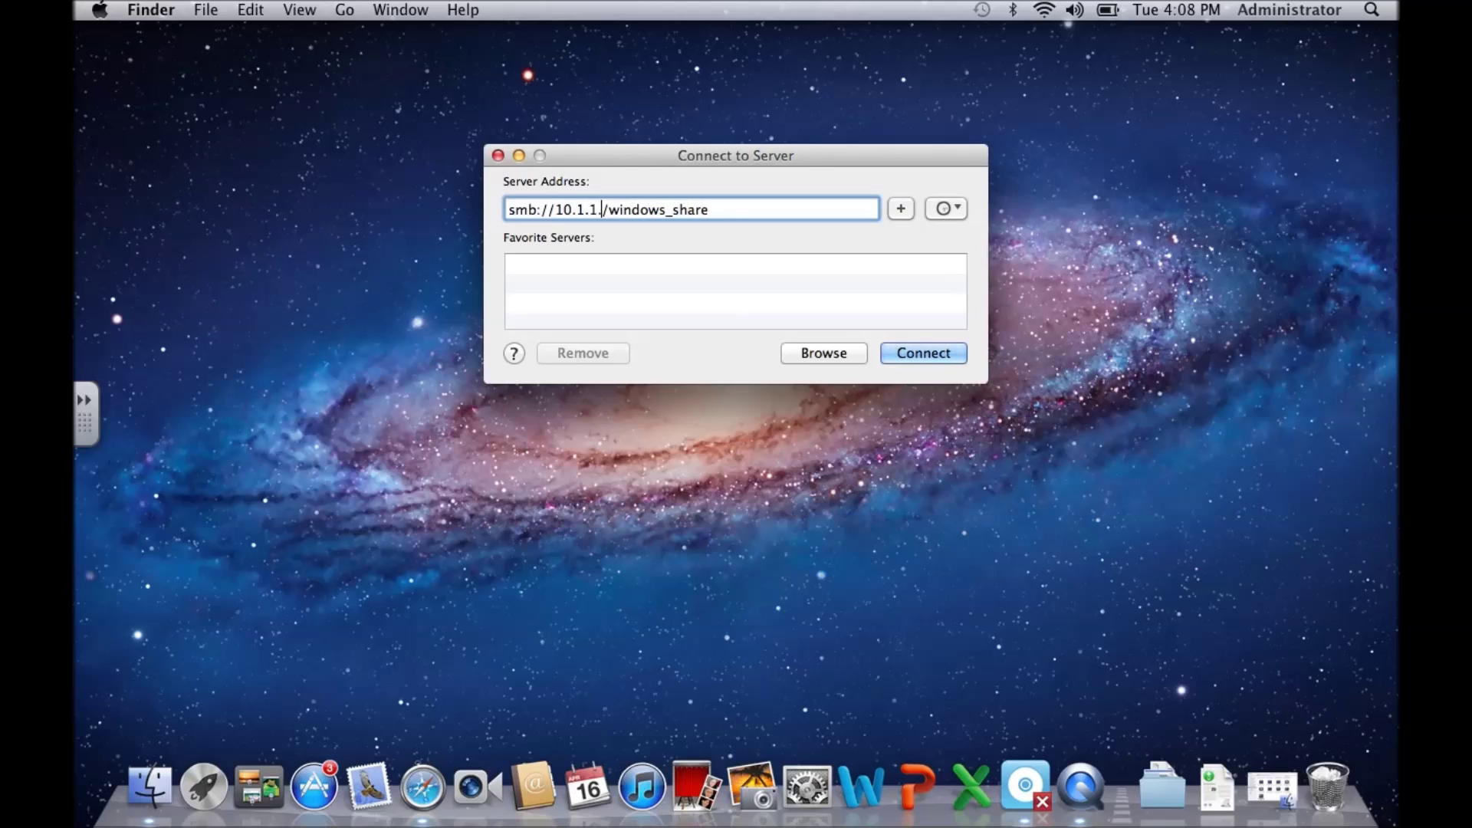
key(Return)
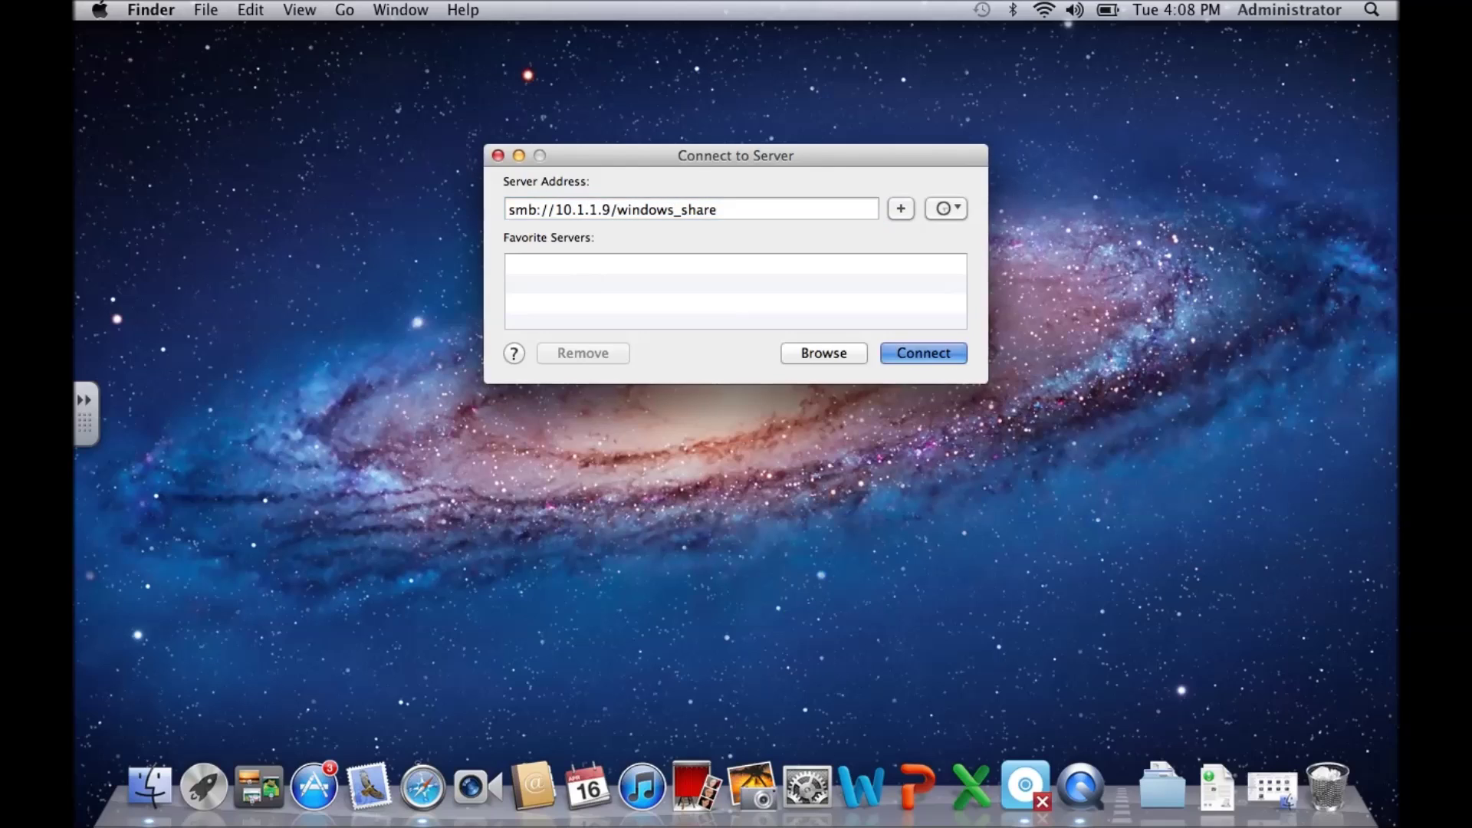